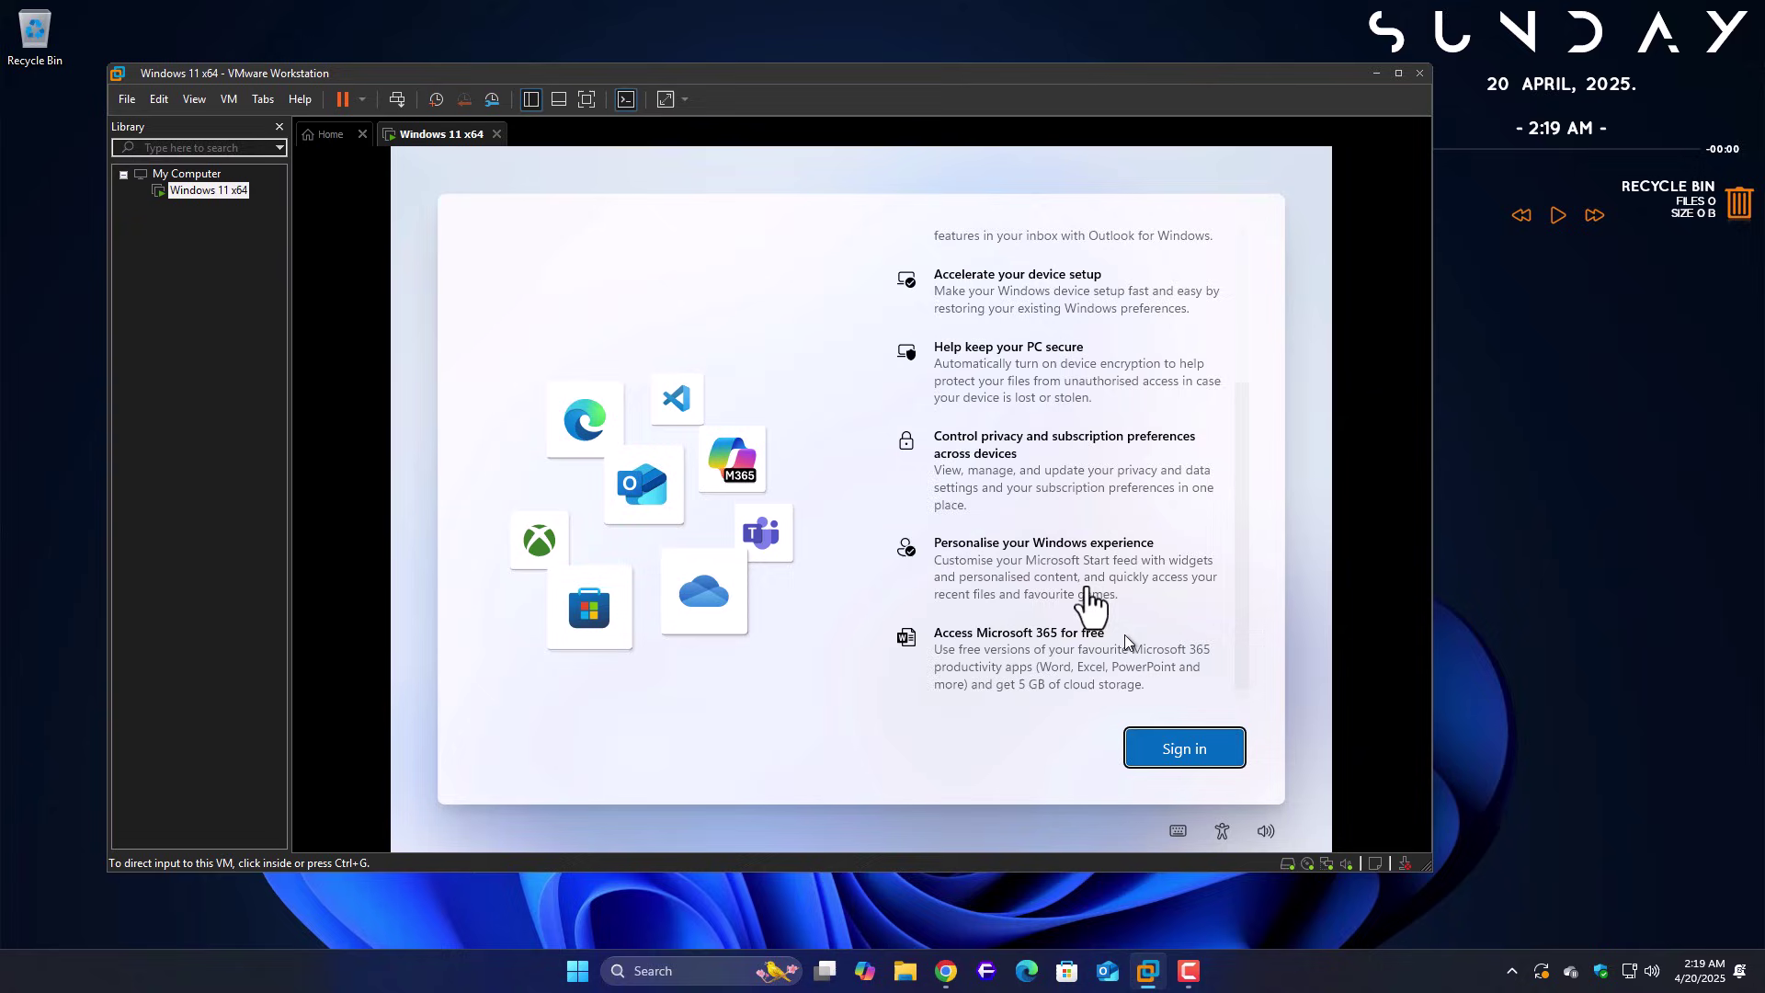
- Advance setup to Microsoft sign-in, view the sign-in options, and return to the email form
{"action": "left_click", "coordinate": [1232, 459]}
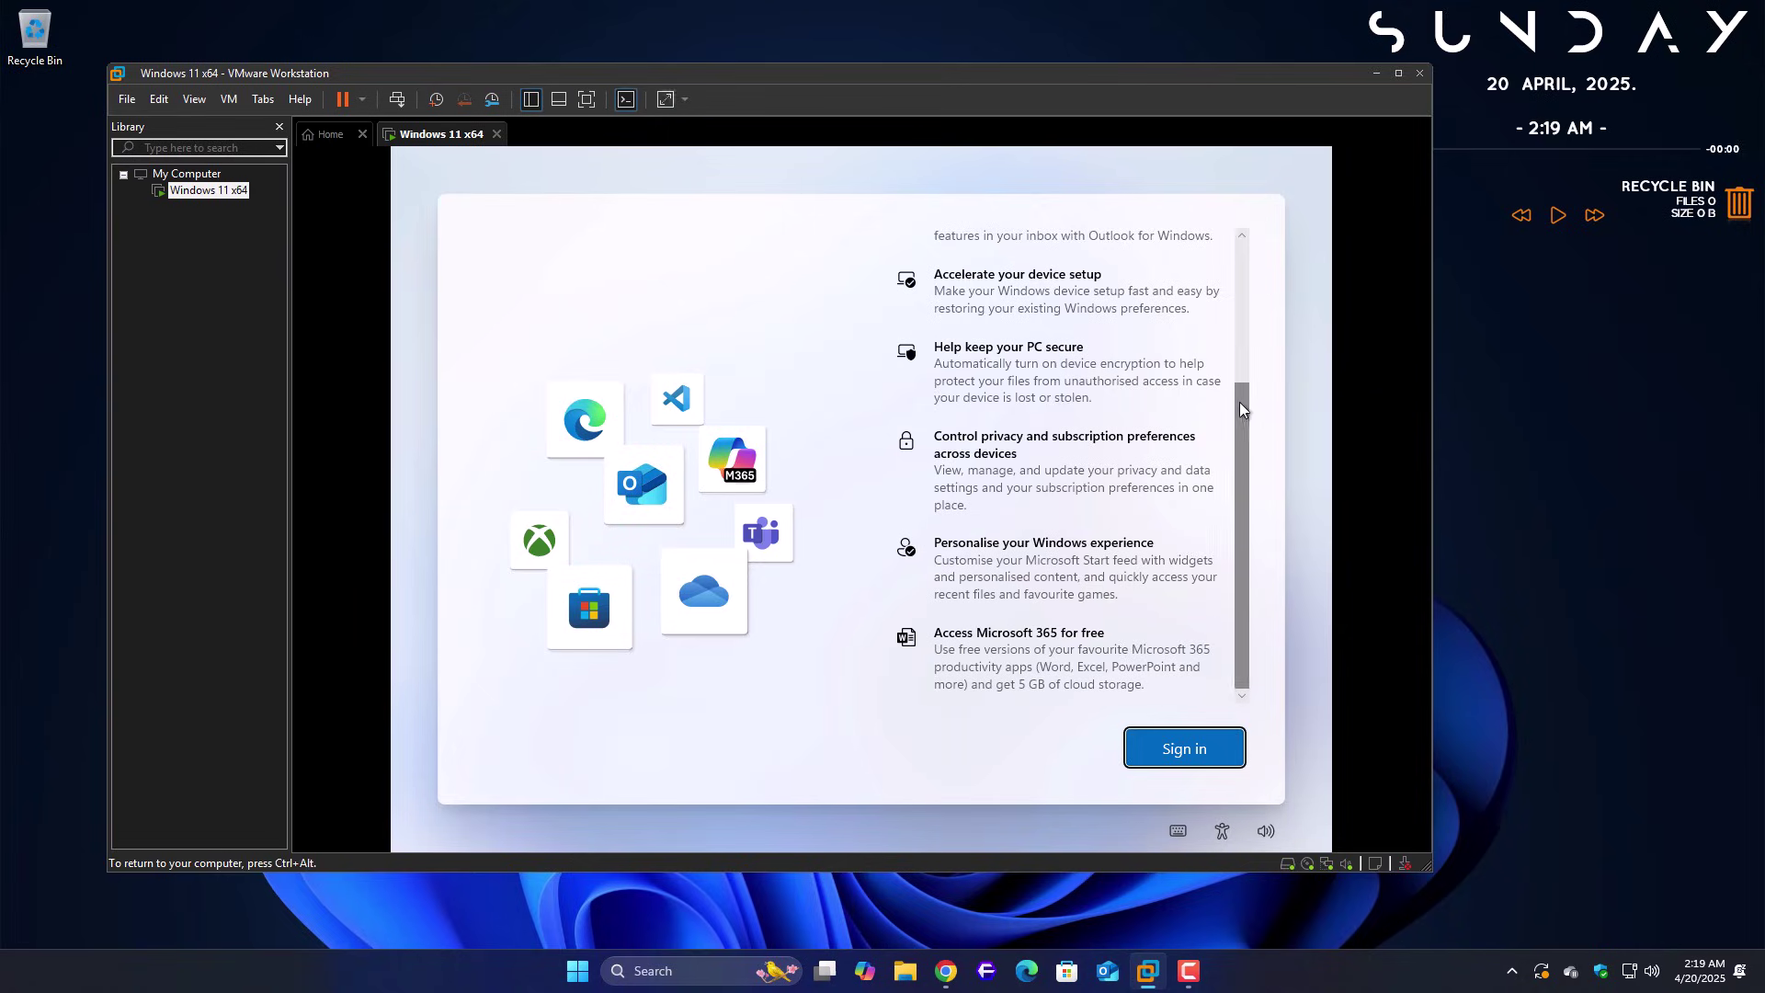
{"action": "left_click_drag", "start_coordinate": [1239, 410], "coordinate": [1250, 684]}
{"action": "left_click", "coordinate": [1185, 748]}
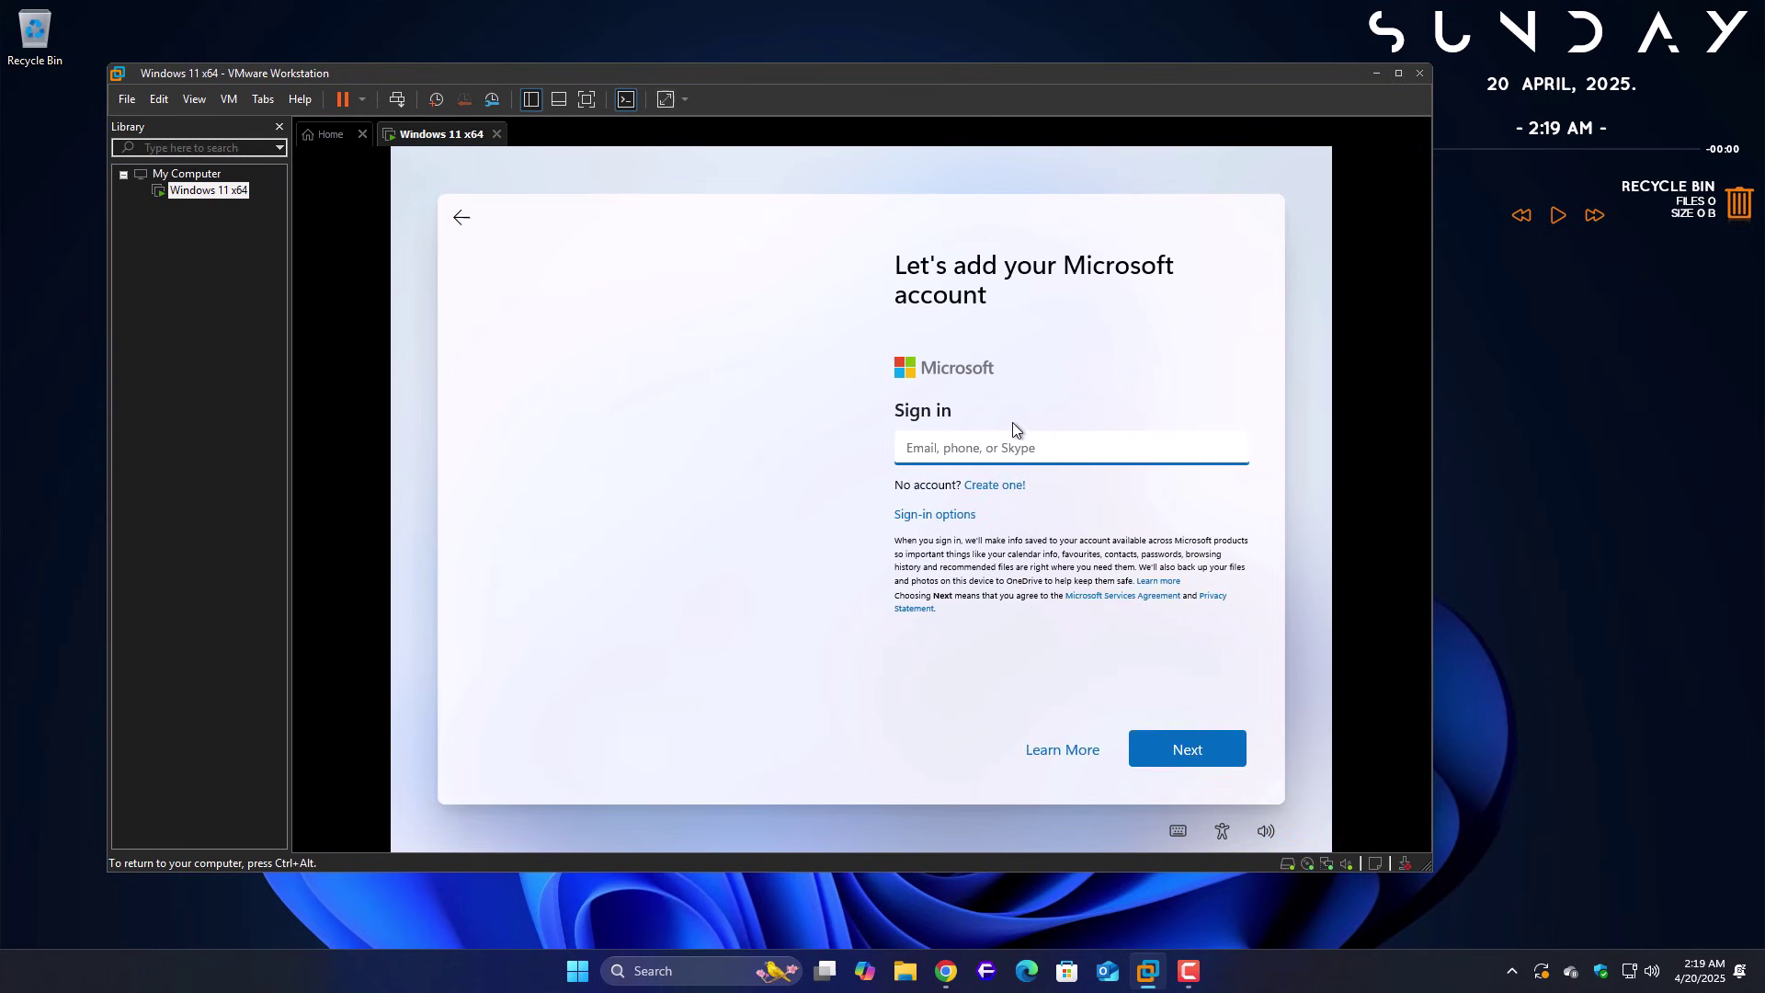
{"action": "left_click", "coordinate": [938, 515]}
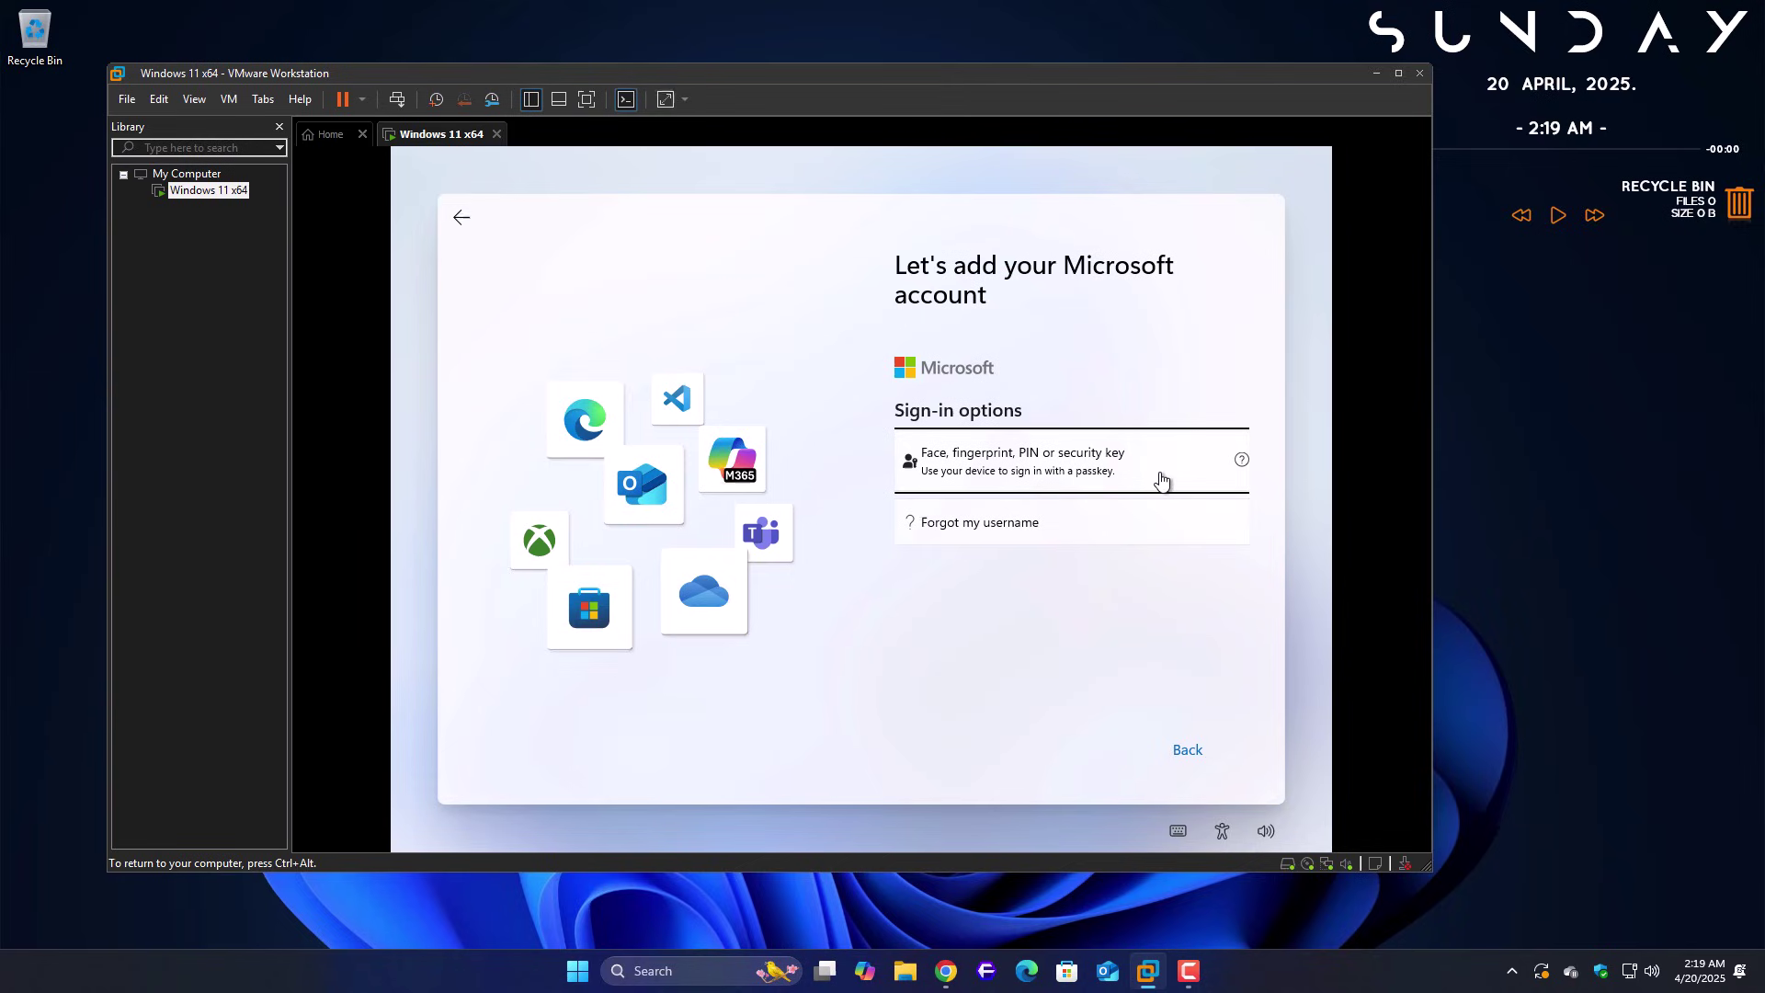
{"action": "left_click", "coordinate": [1199, 763]}
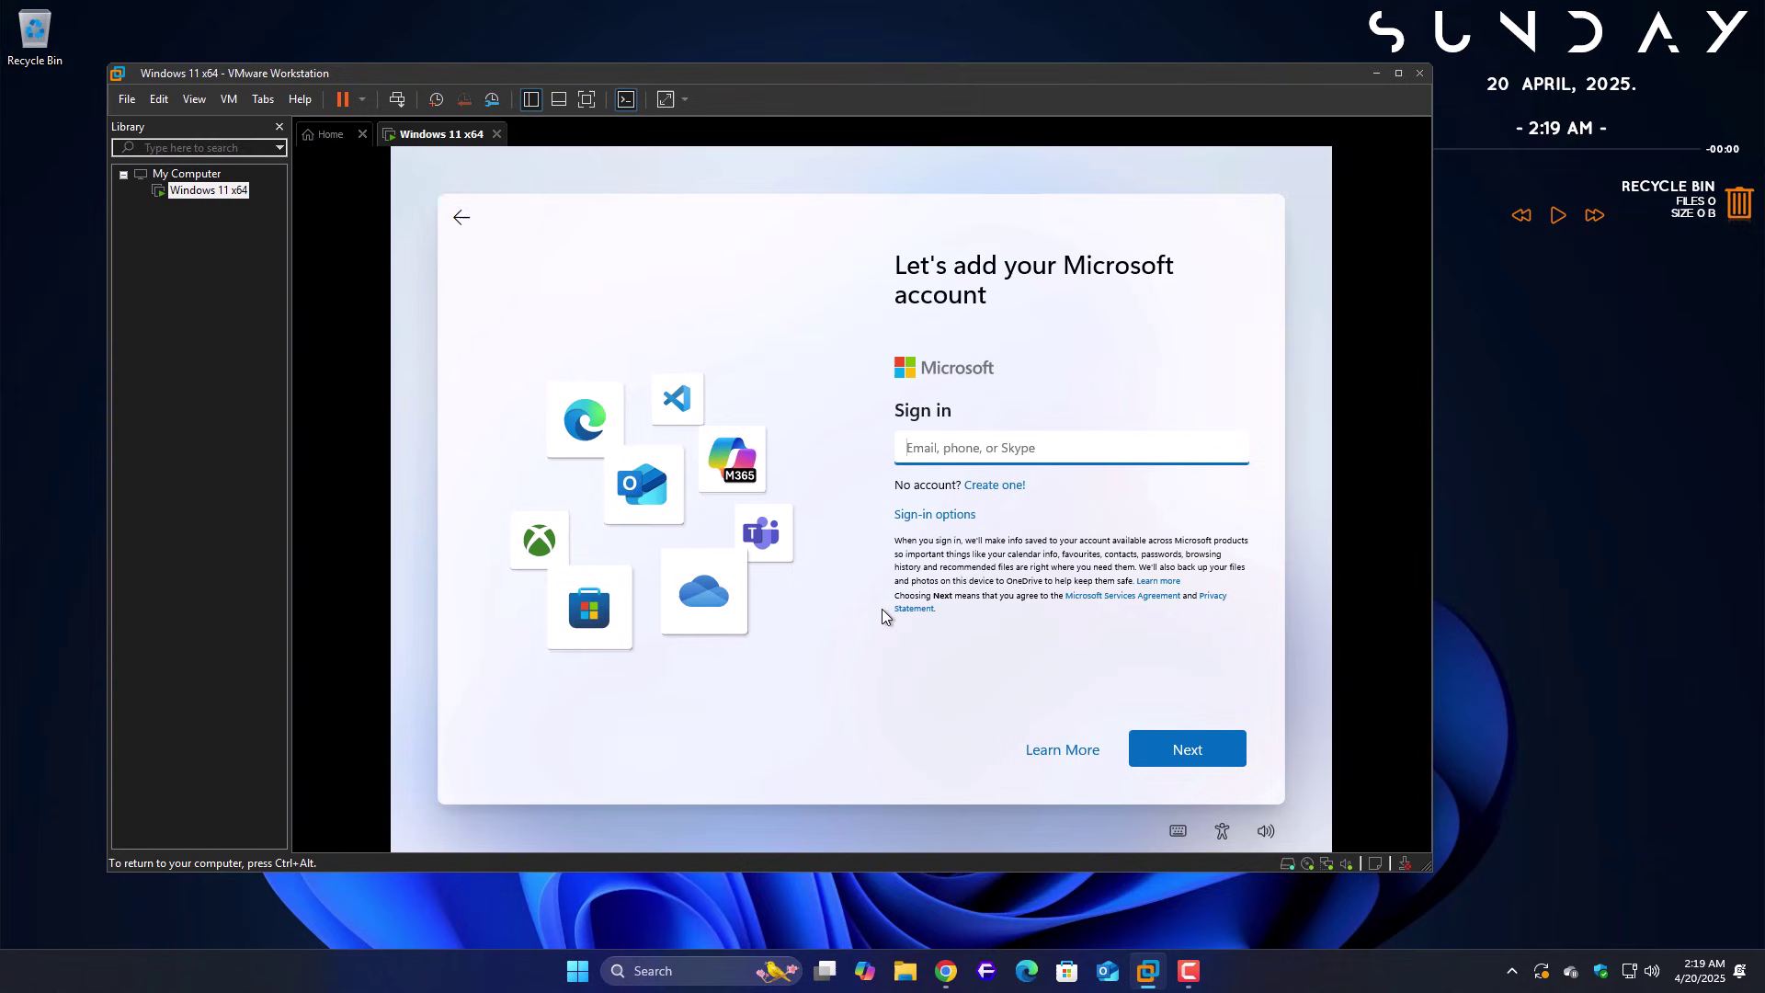
- Disconnect the VM's network adapter from the VMware status bar
{"action": "left_click", "coordinate": [1326, 863]}
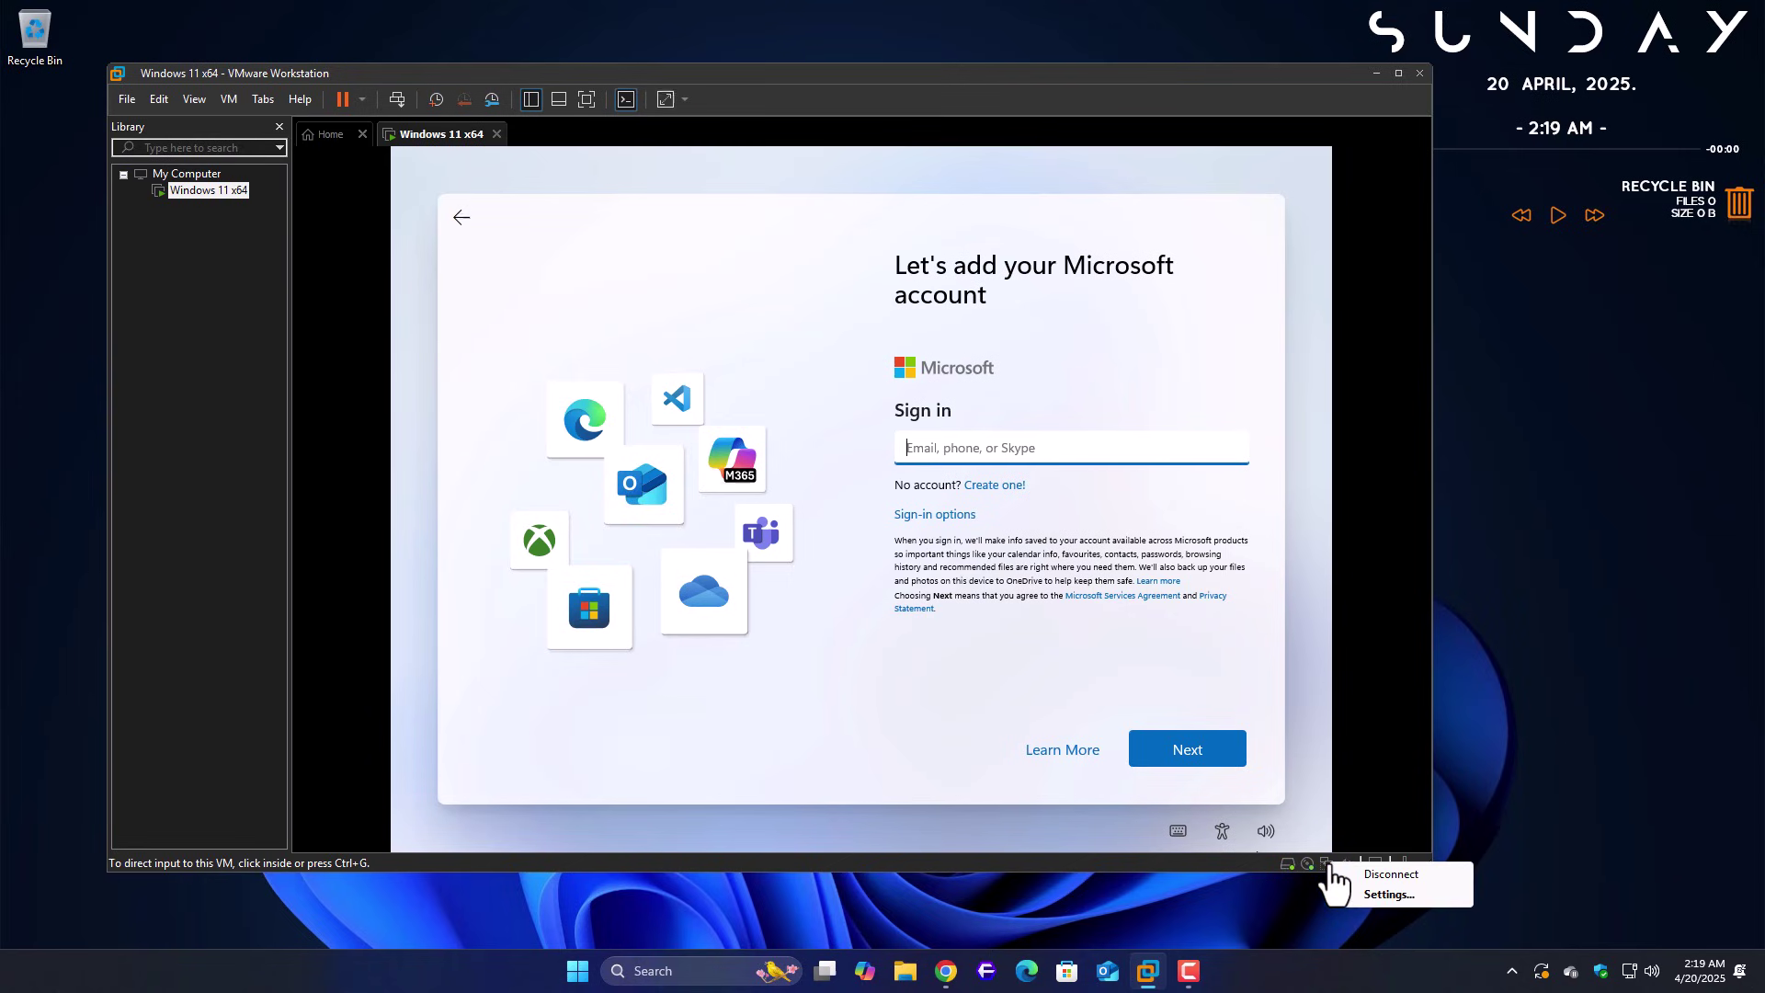
{"action": "left_click", "coordinate": [1383, 878]}
{"action": "left_click", "coordinate": [1326, 864]}
{"action": "left_click", "coordinate": [1365, 879]}
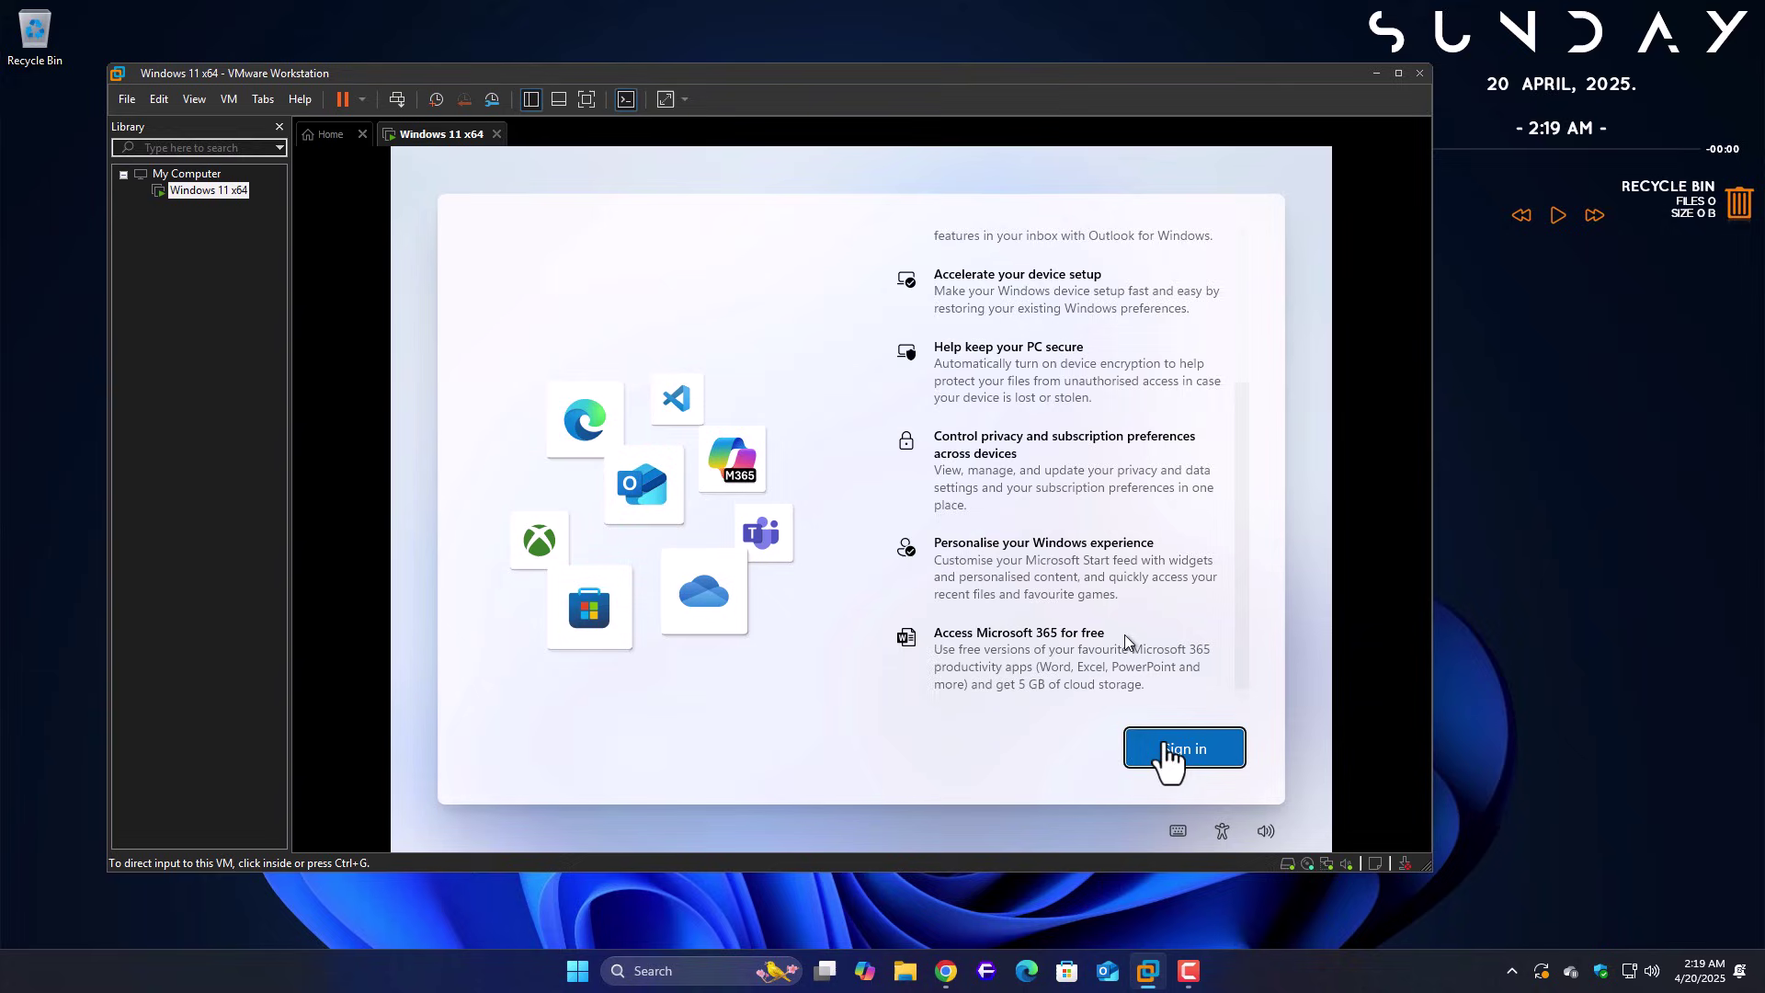
- Continue past the sign-in page while the VM is offline
{"action": "left_click", "coordinate": [1238, 705]}
{"action": "left_click", "coordinate": [1228, 741]}
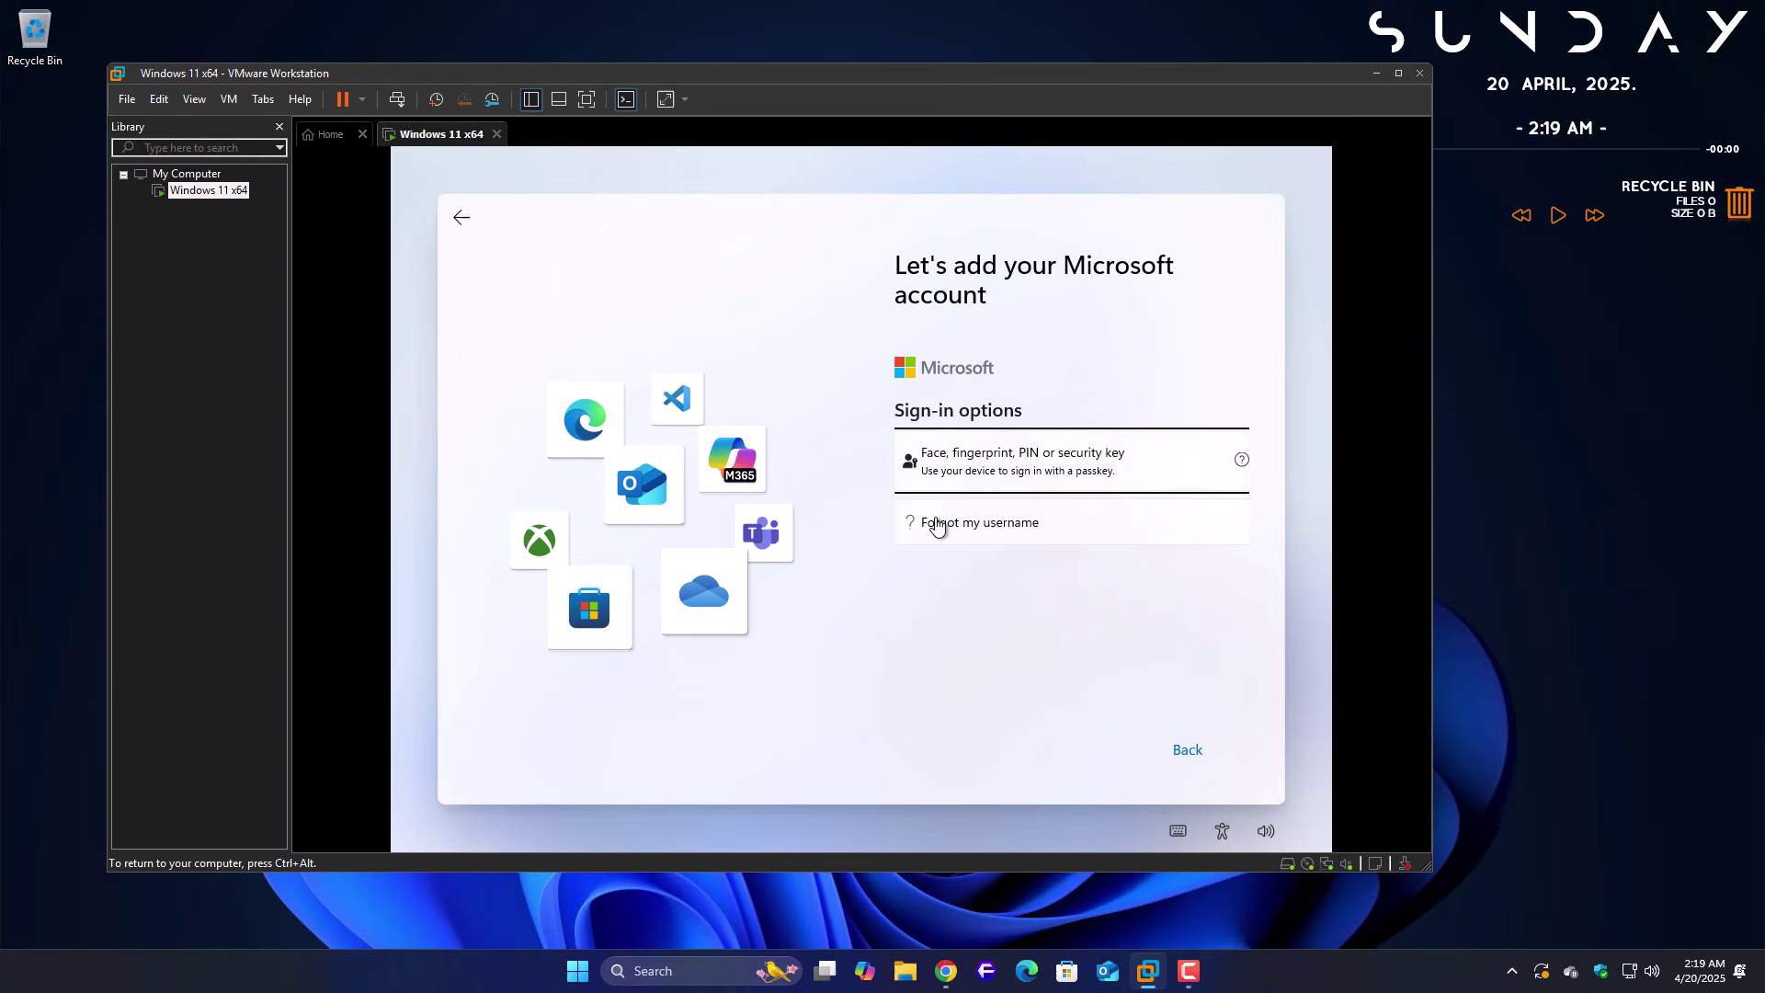
{"action": "key", "text": "ctrl+alt"}
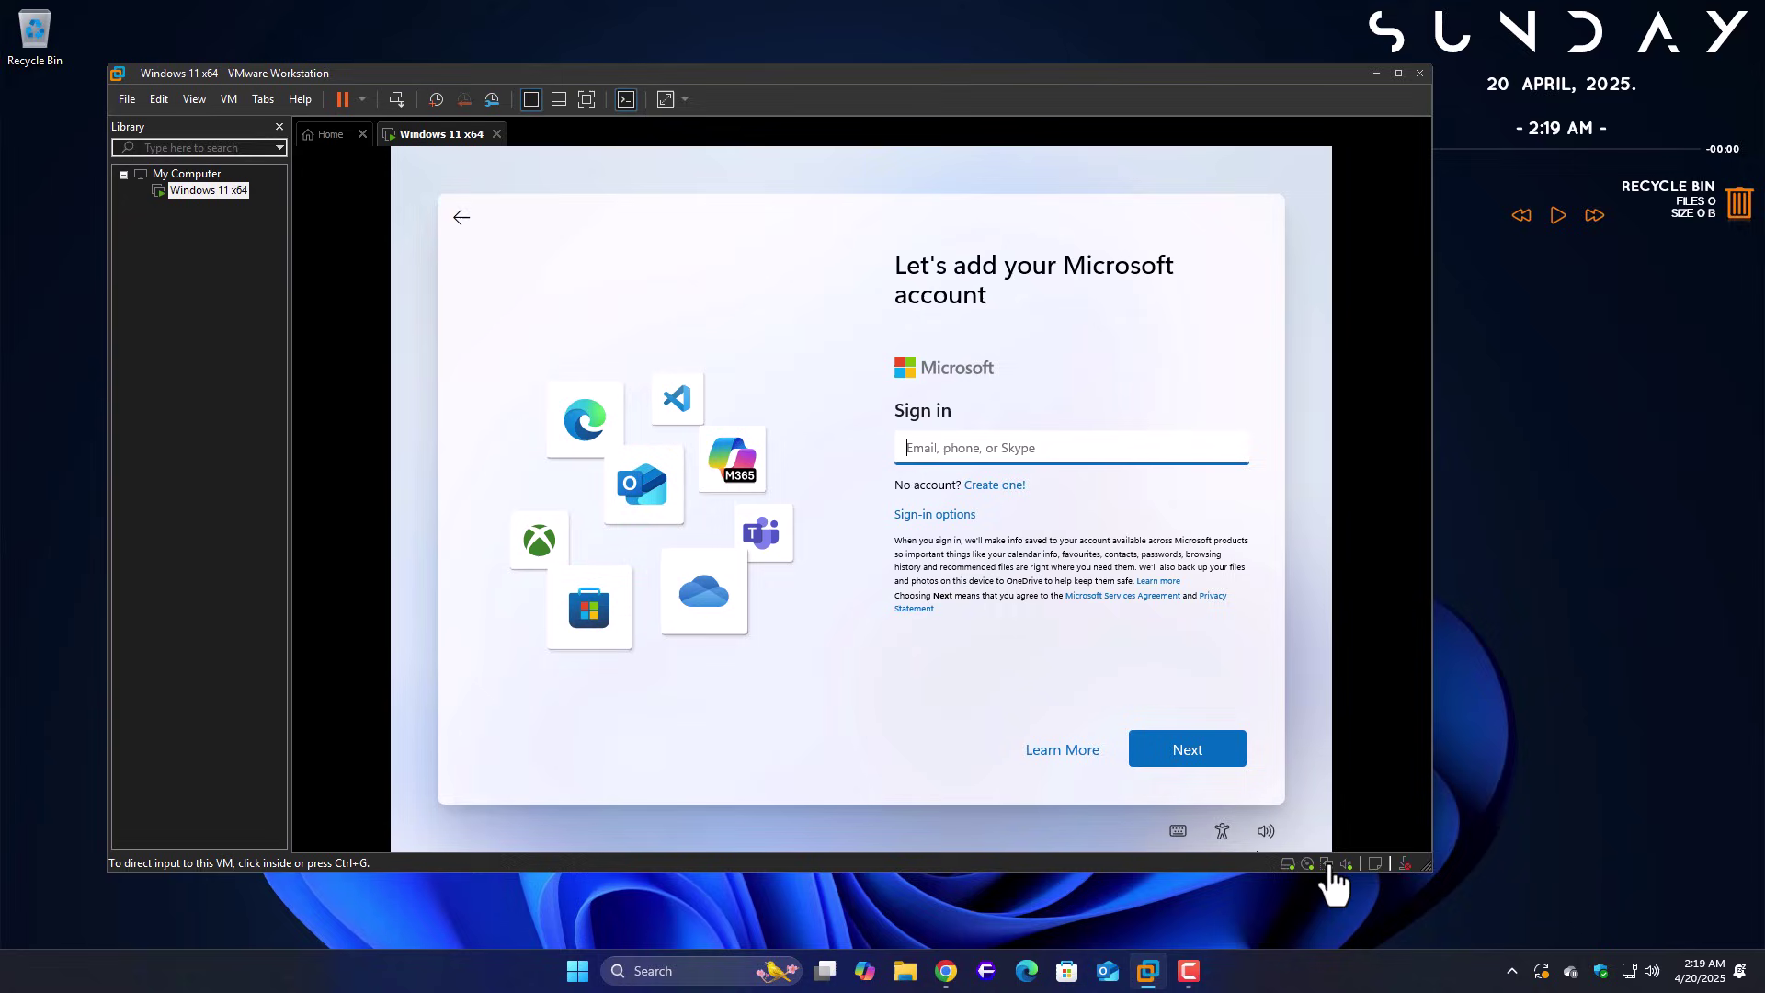
{"action": "left_click", "coordinate": [1327, 864]}
{"action": "left_click", "coordinate": [1401, 791]}
{"action": "left_click", "coordinate": [1400, 802]}
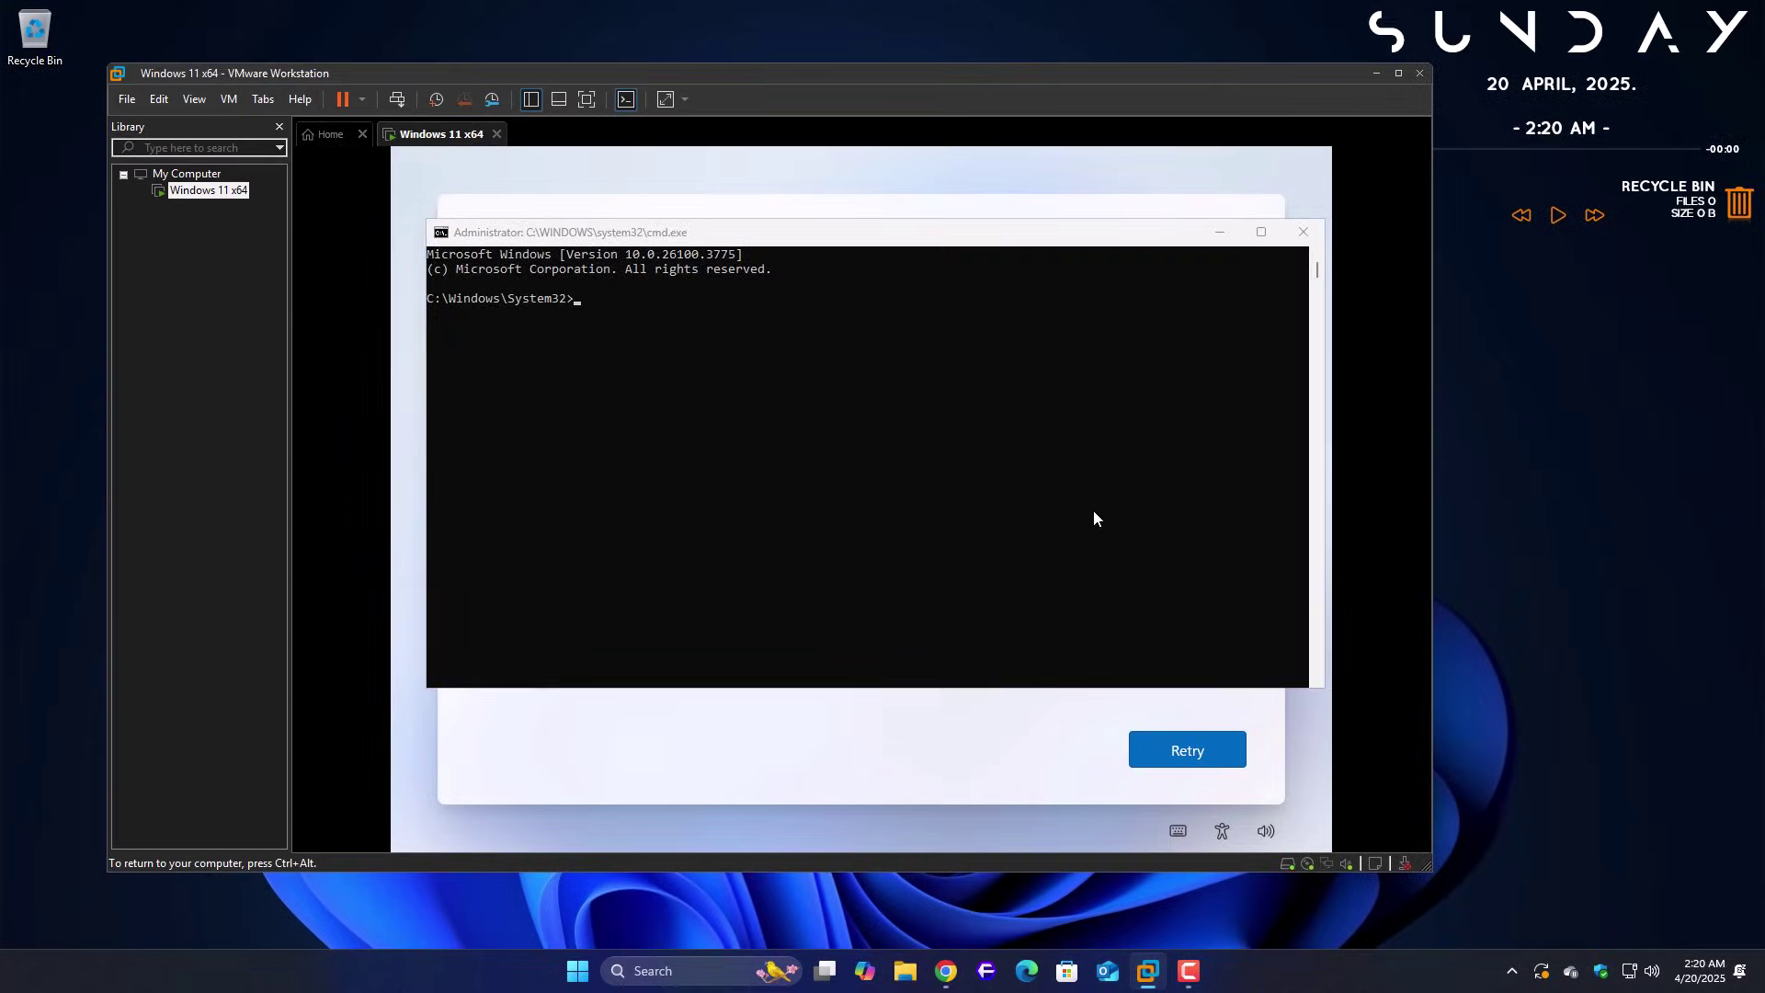
- Run explorer.exe from the command window to launch File Explorer
{"action": "type", "text": "explorer.exe"}
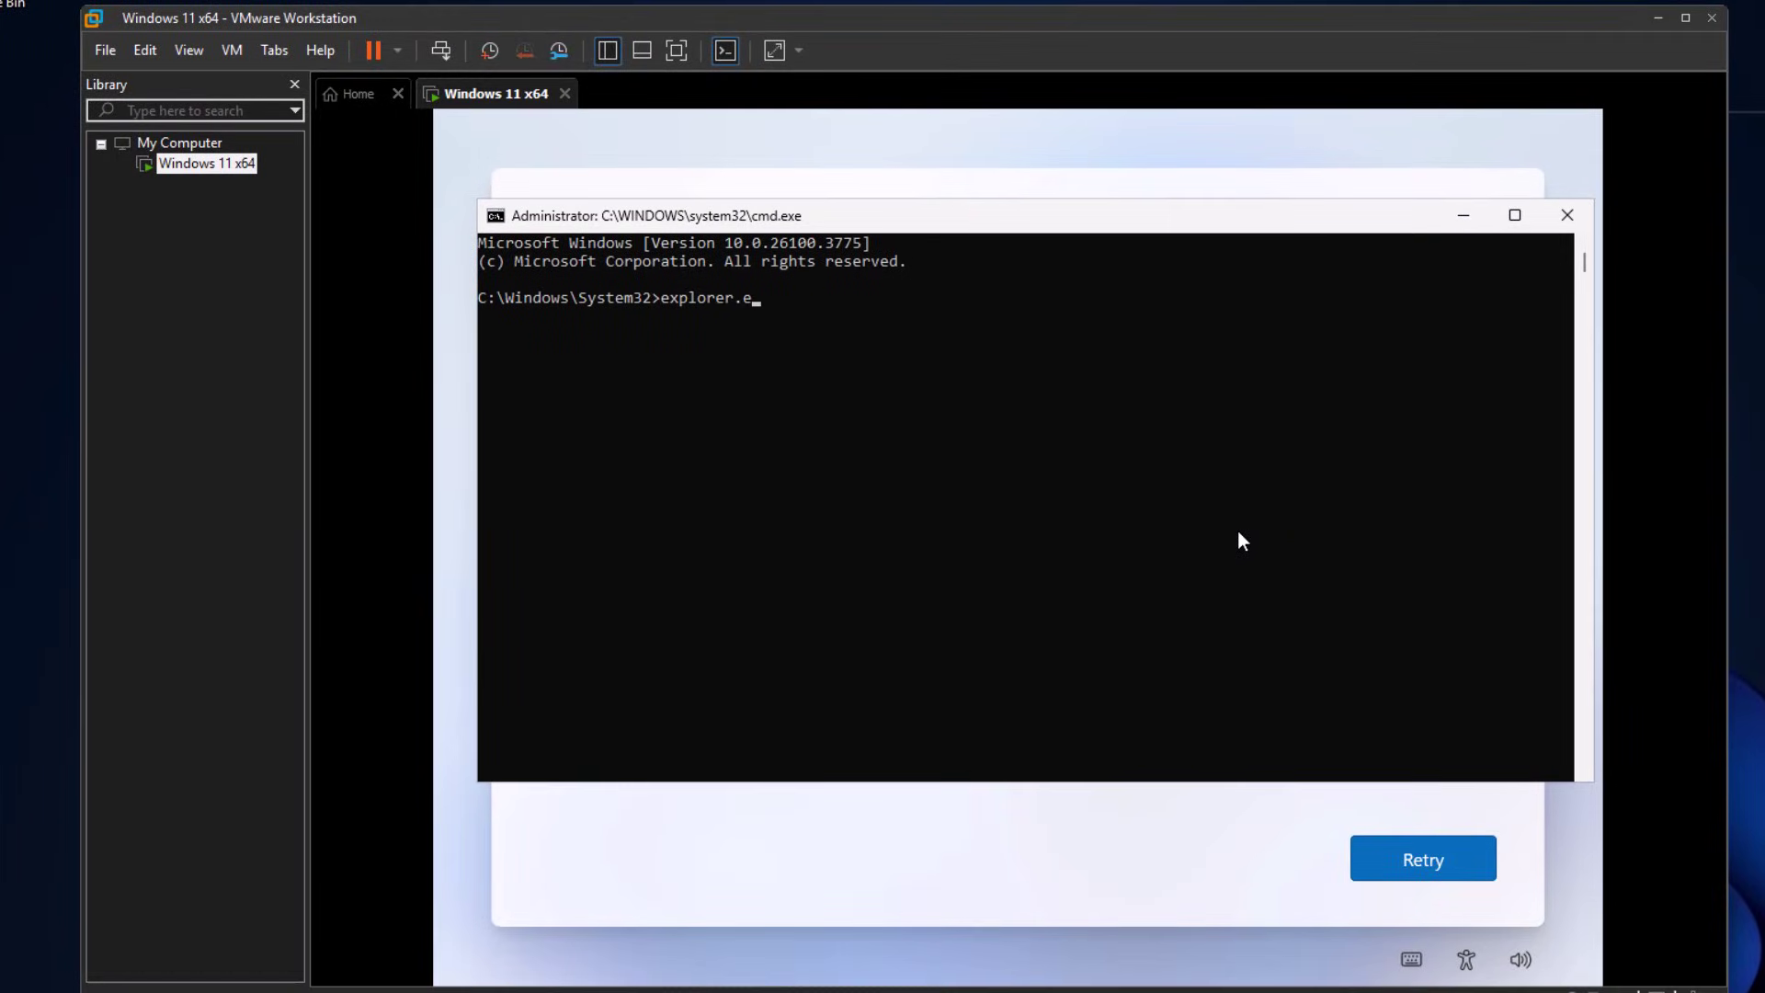
{"action": "key", "text": "Return"}
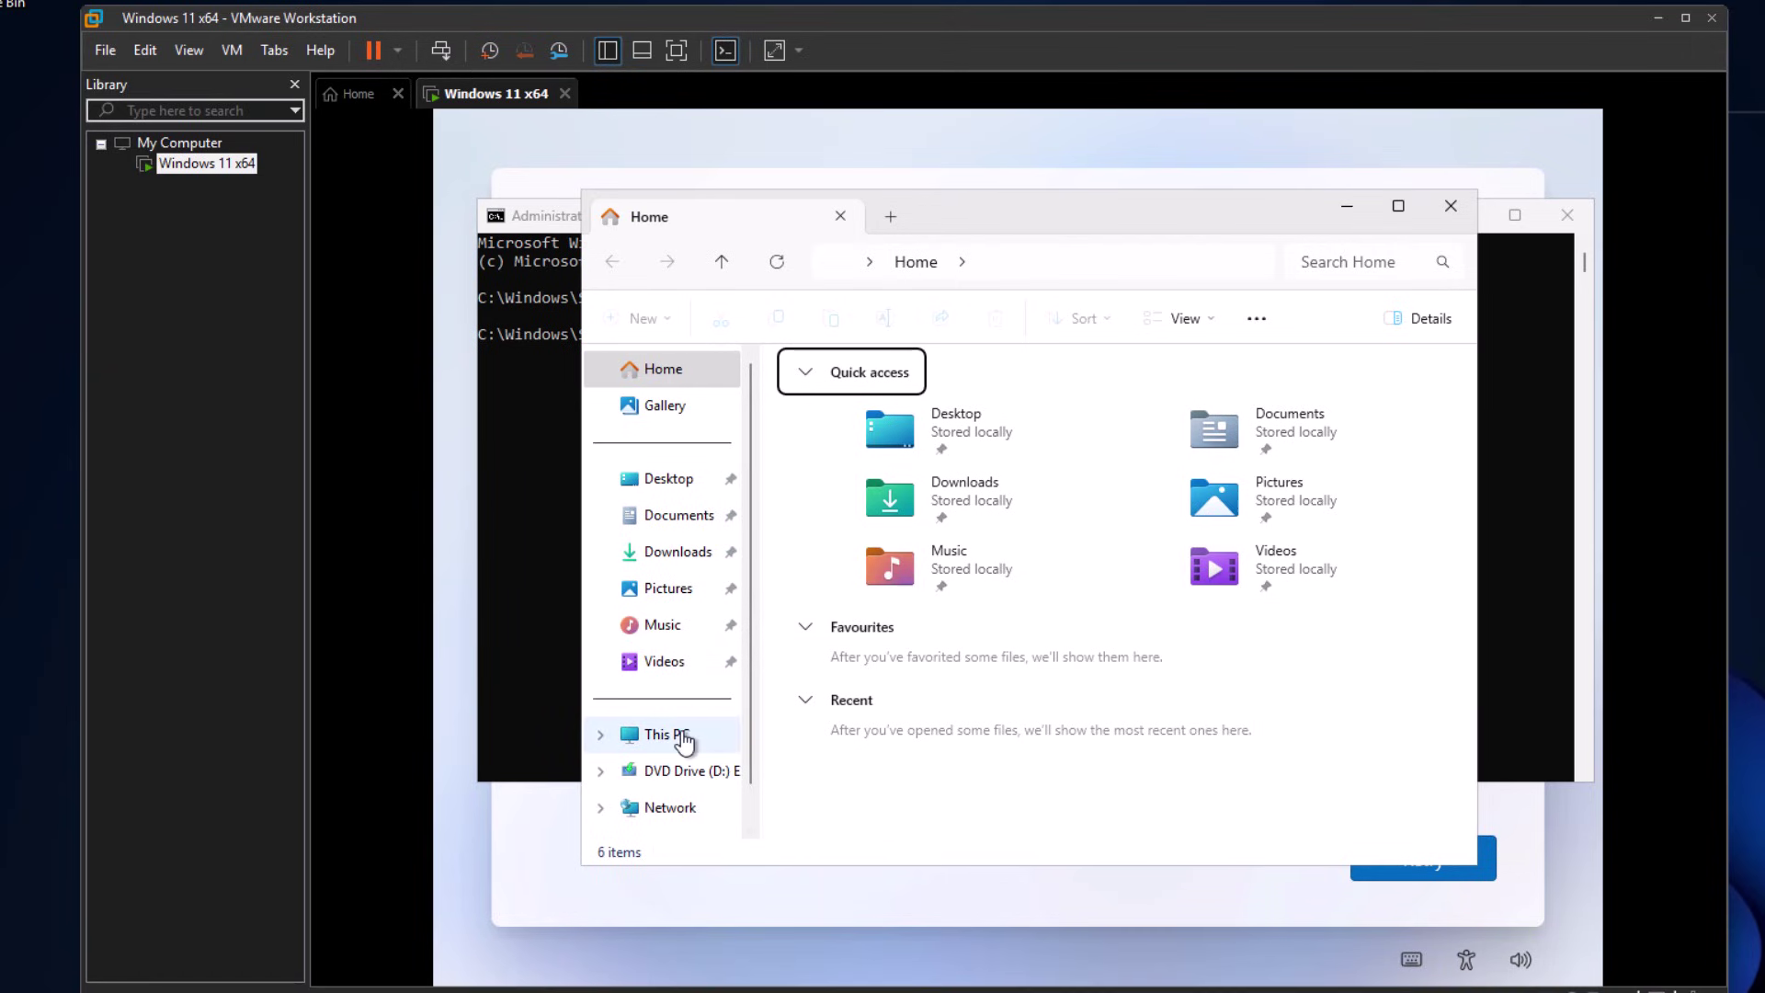
- Disable the Ethernet0 adapter via Network Properties and Change adapter settings
{"action": "scroll", "coordinate": [699, 763], "scroll_direction": "down", "scroll_amount": 1}
{"action": "right_click", "coordinate": [663, 777]}
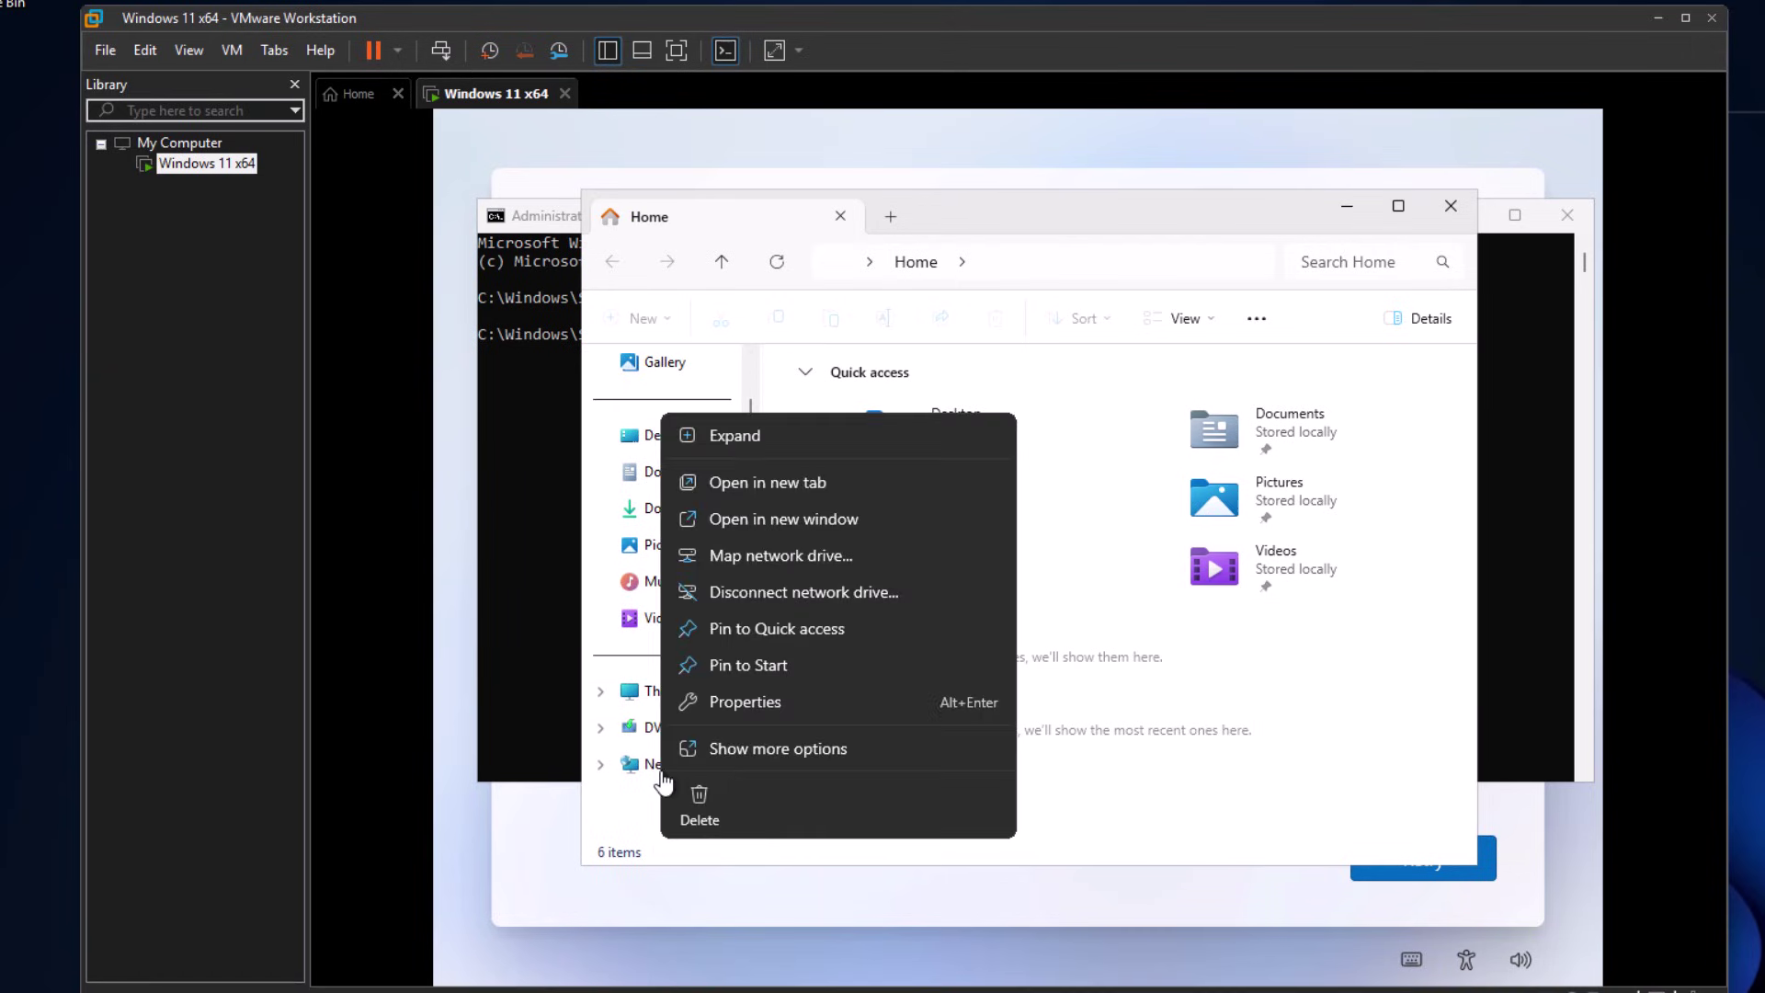
{"action": "left_click", "coordinate": [772, 709]}
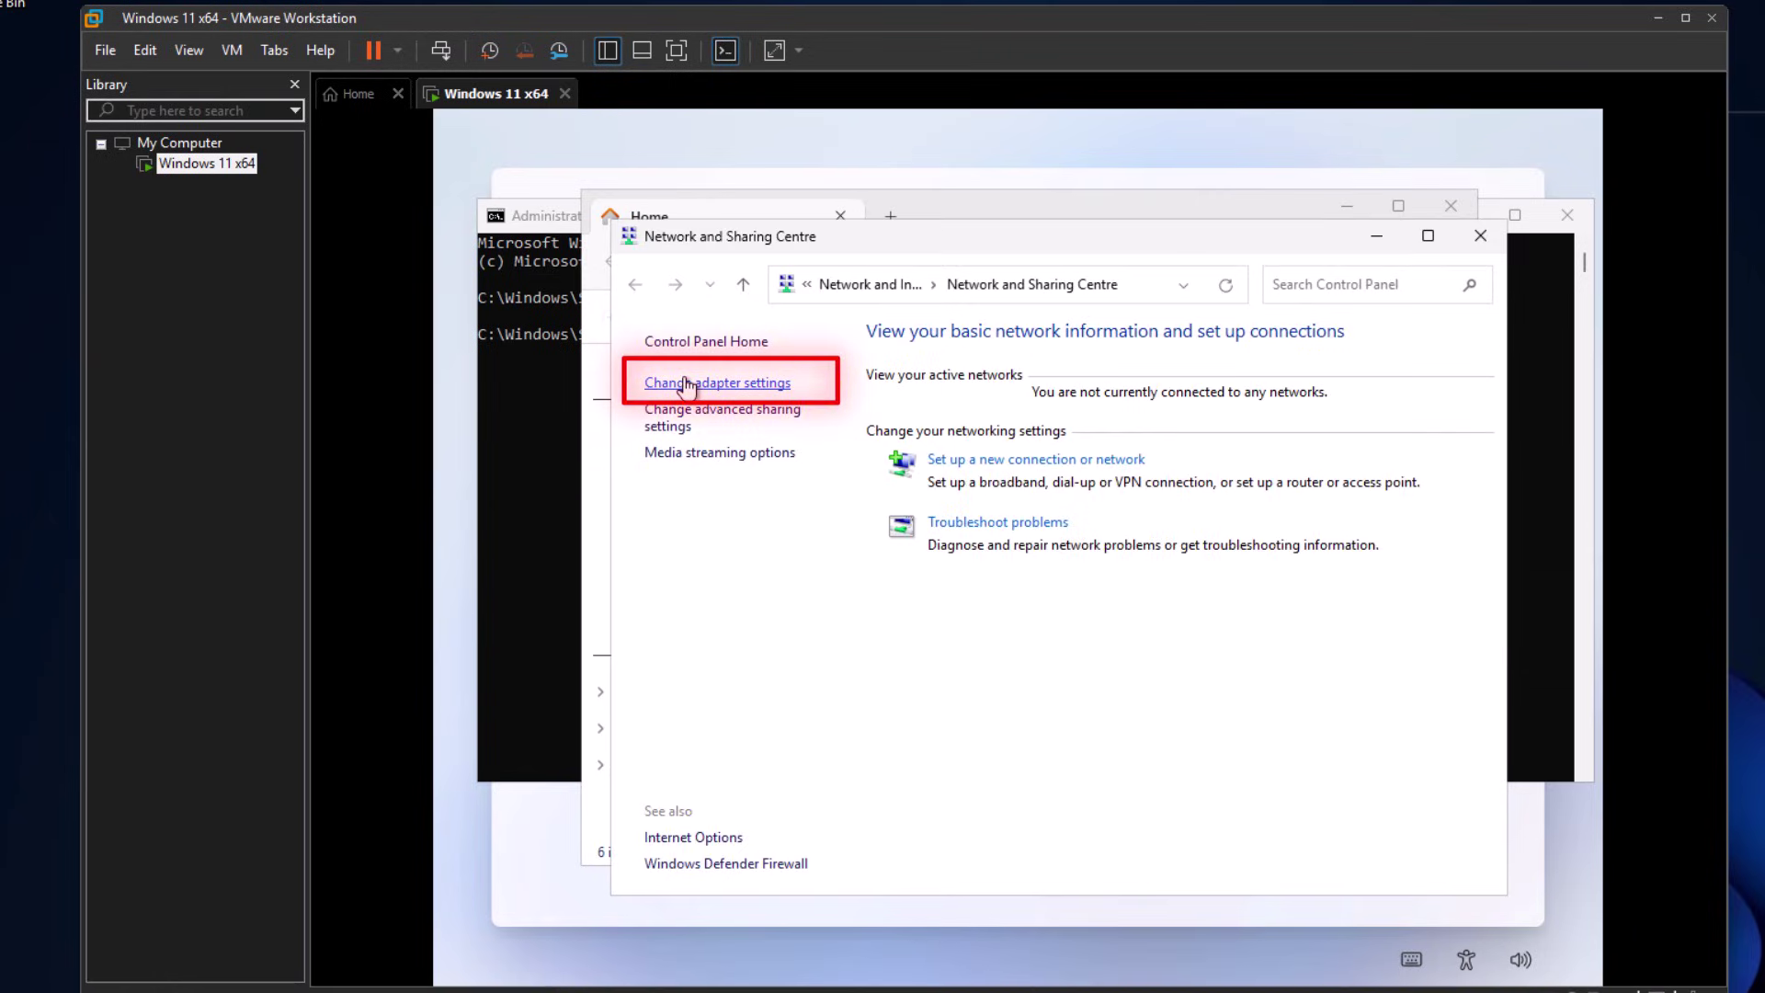
{"action": "left_click", "coordinate": [685, 384]}
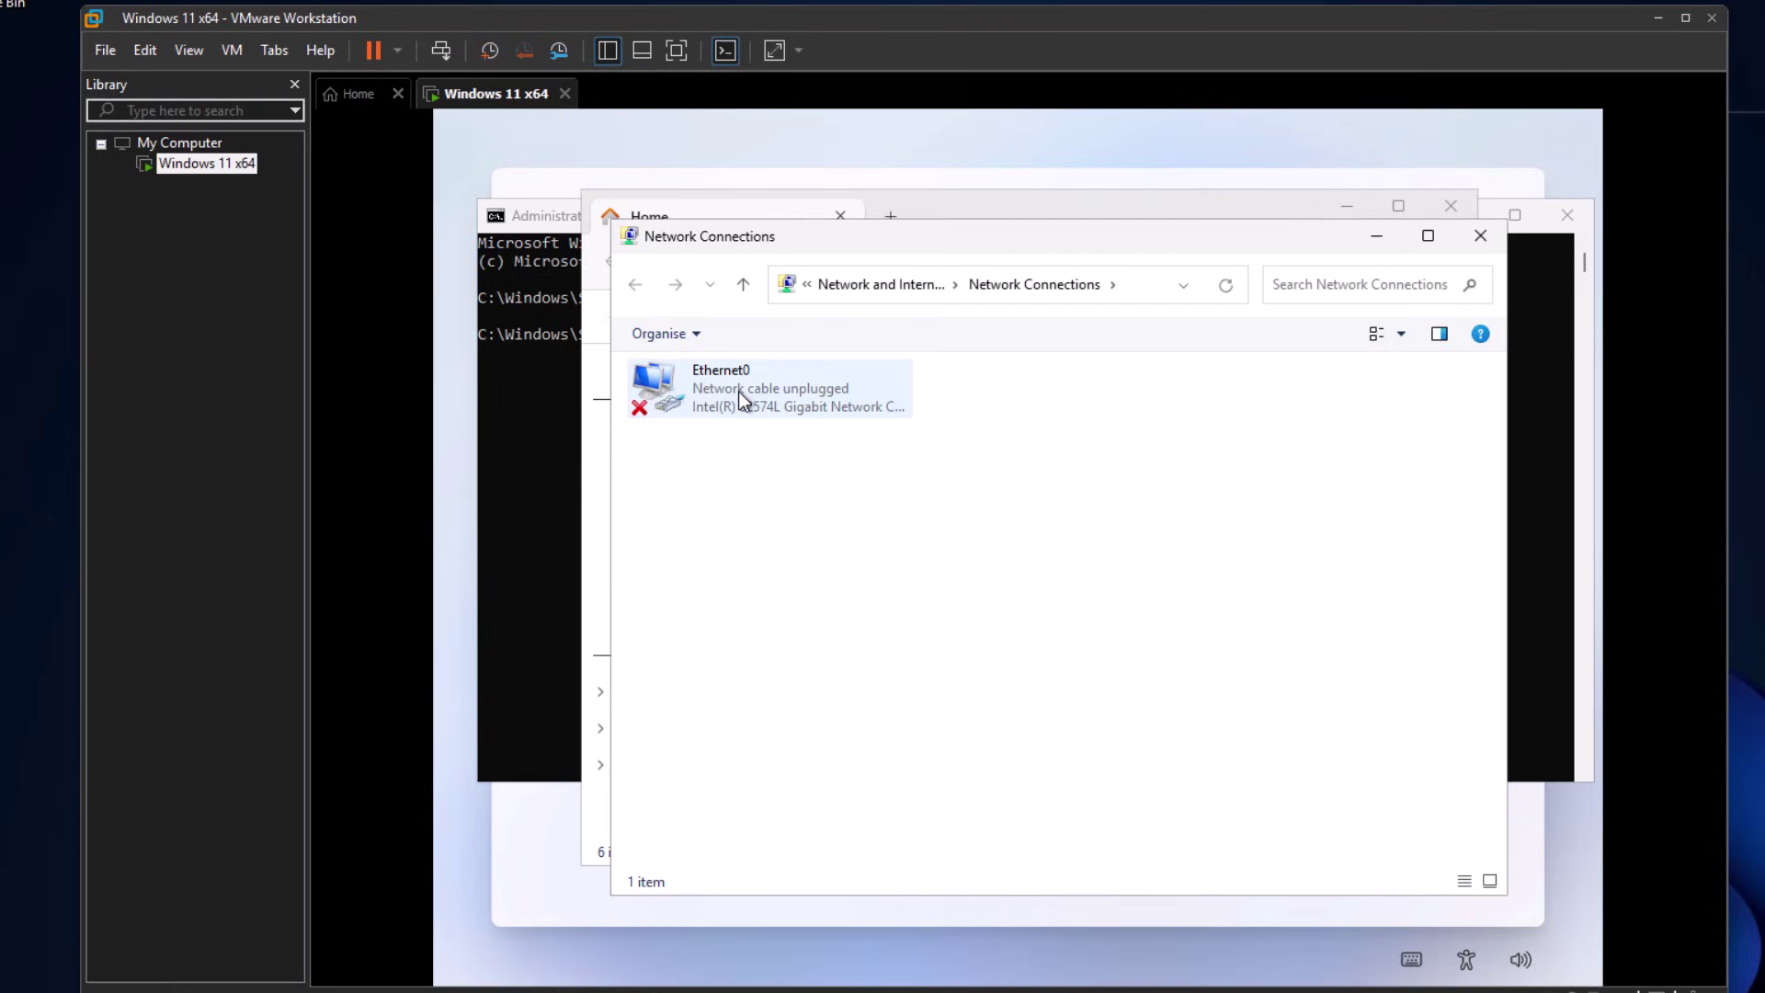
{"action": "left_click", "coordinate": [783, 395]}
{"action": "right_click", "coordinate": [770, 392]}
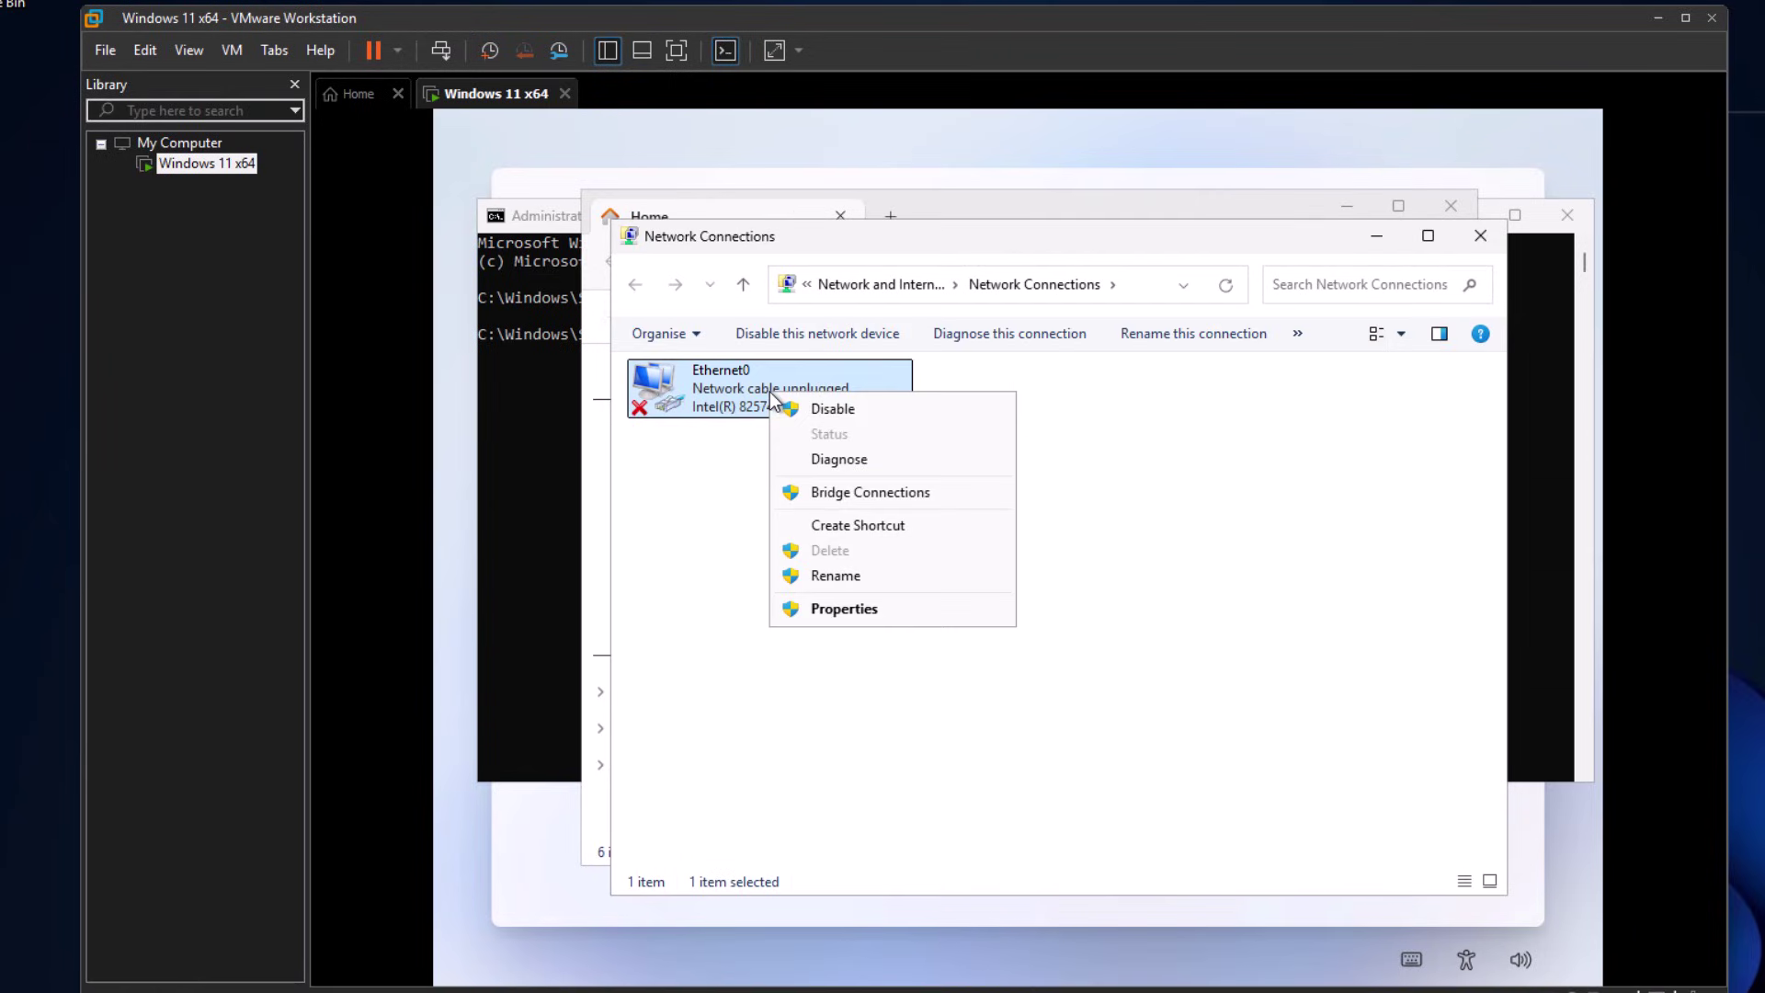
{"action": "left_click", "coordinate": [834, 408]}
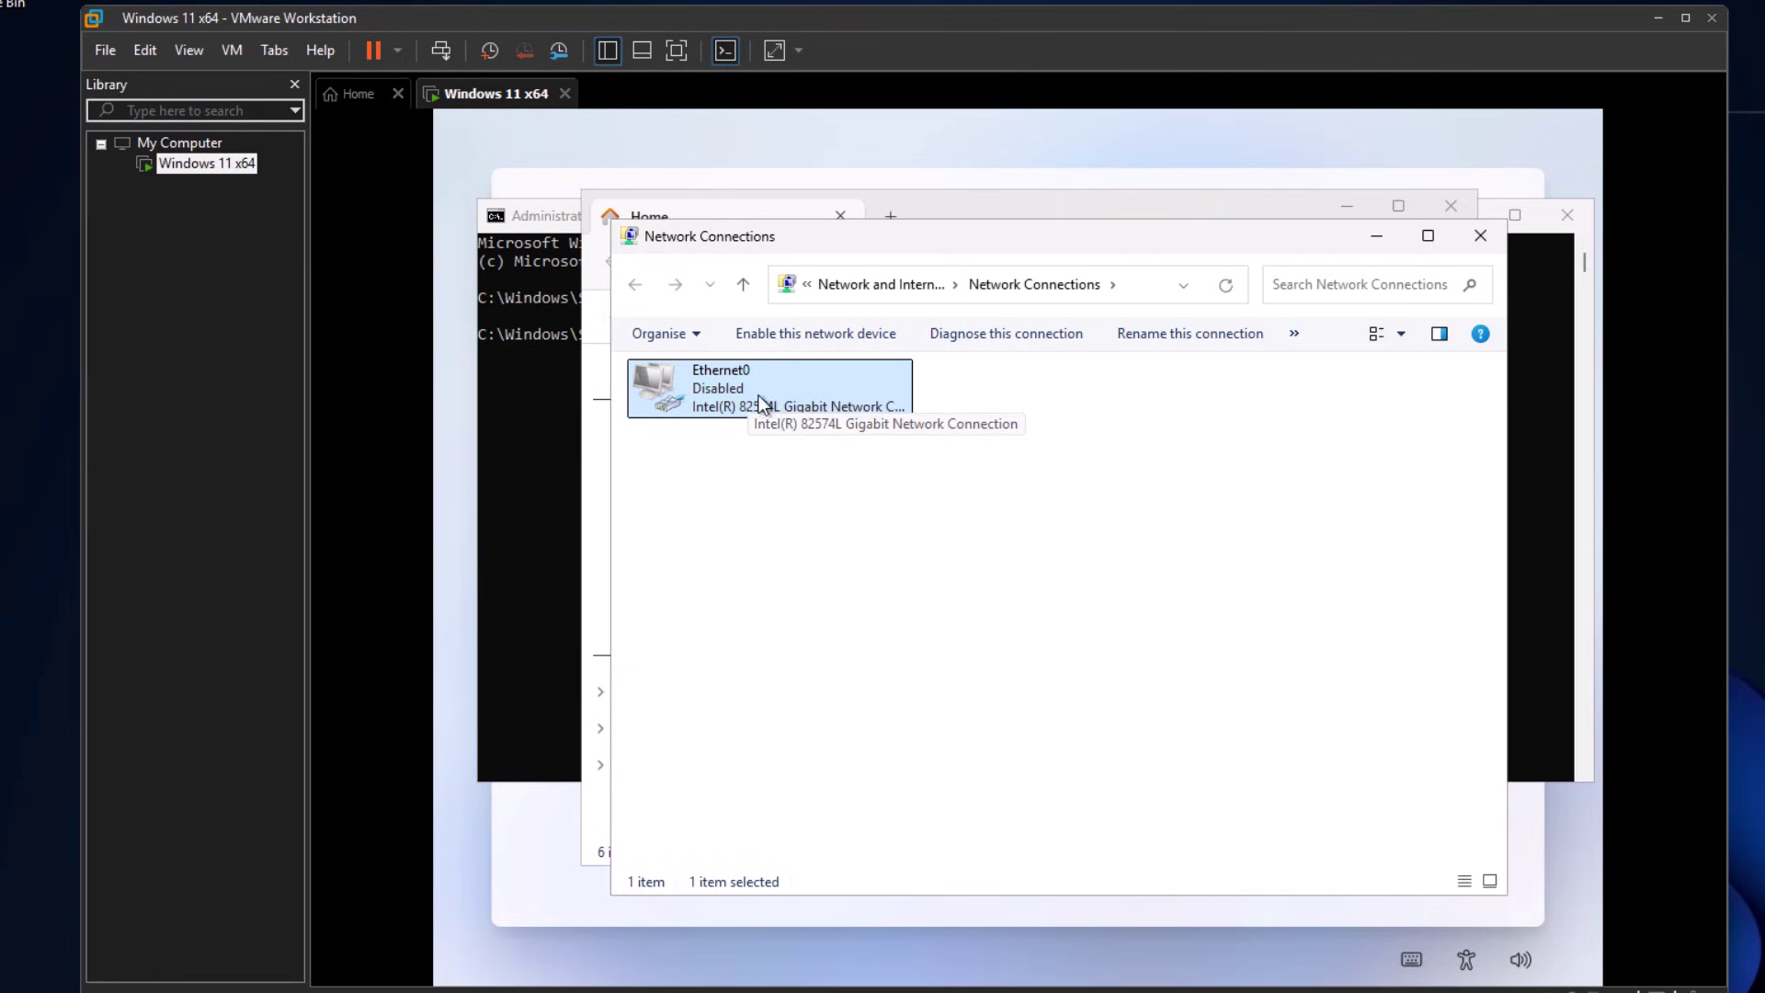
- Close the Network Connections, Network and Sharing Centre, and File Explorer windows
{"action": "left_click", "coordinate": [1481, 235]}
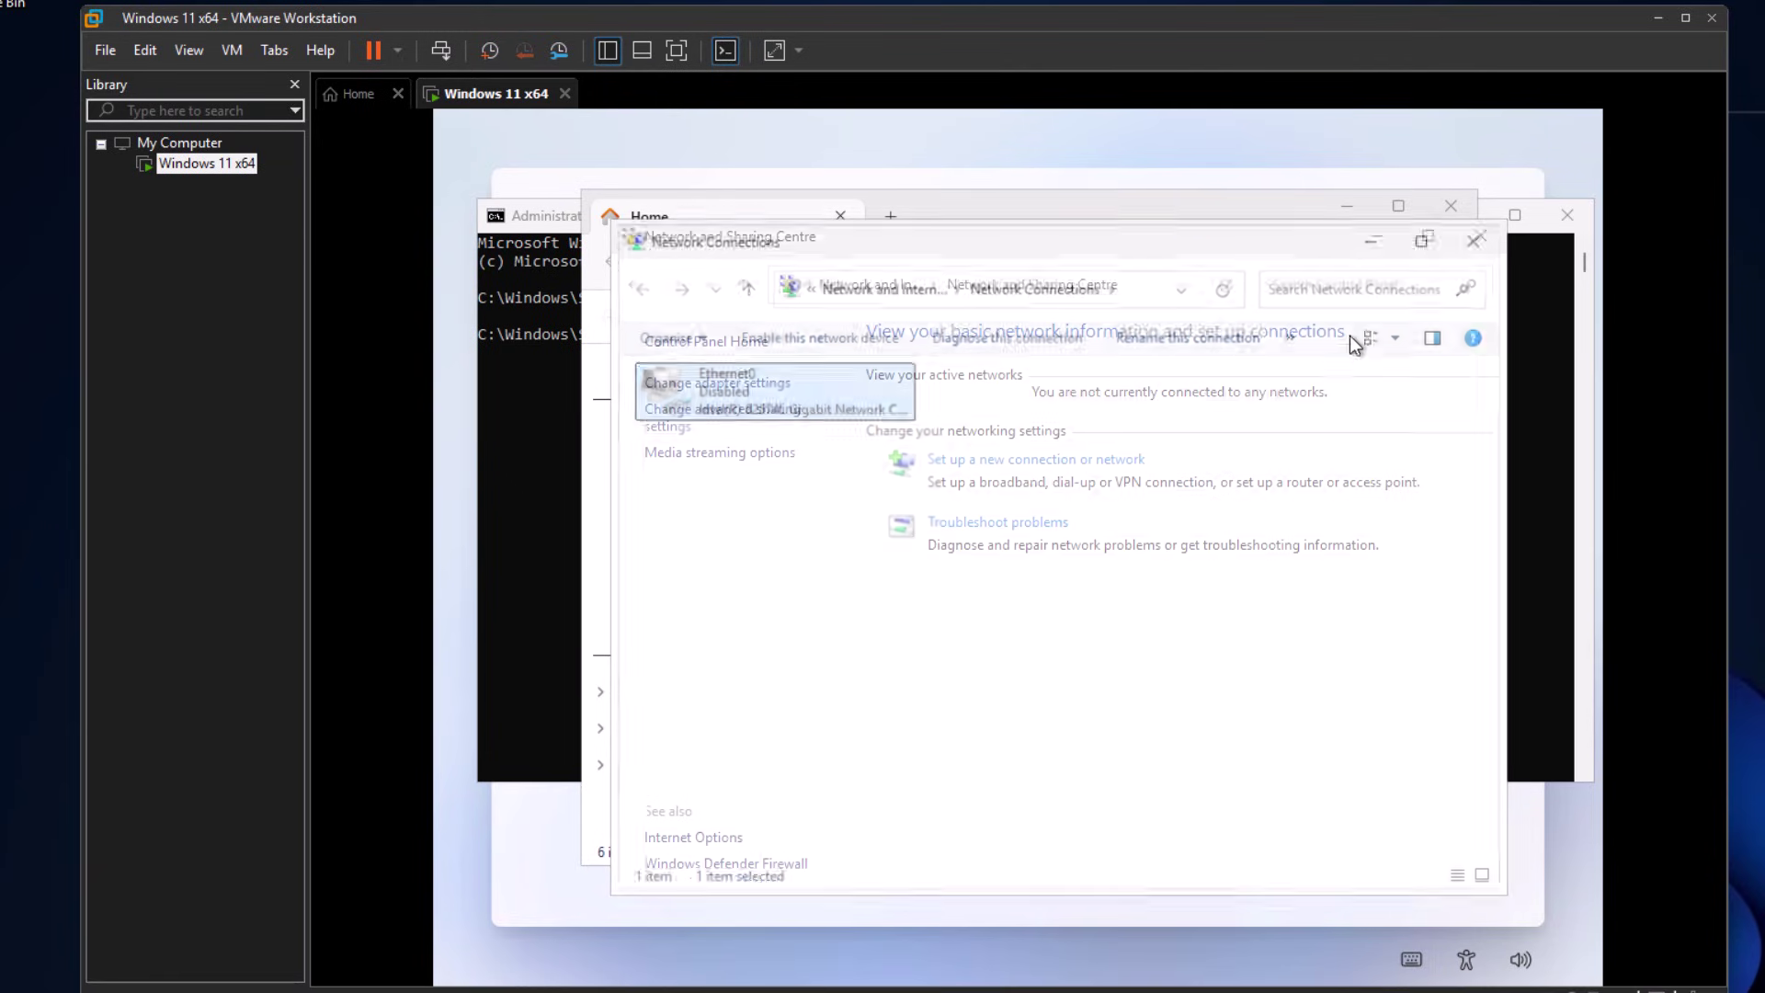
{"action": "left_click", "coordinate": [1471, 235]}
{"action": "left_click", "coordinate": [1464, 227]}
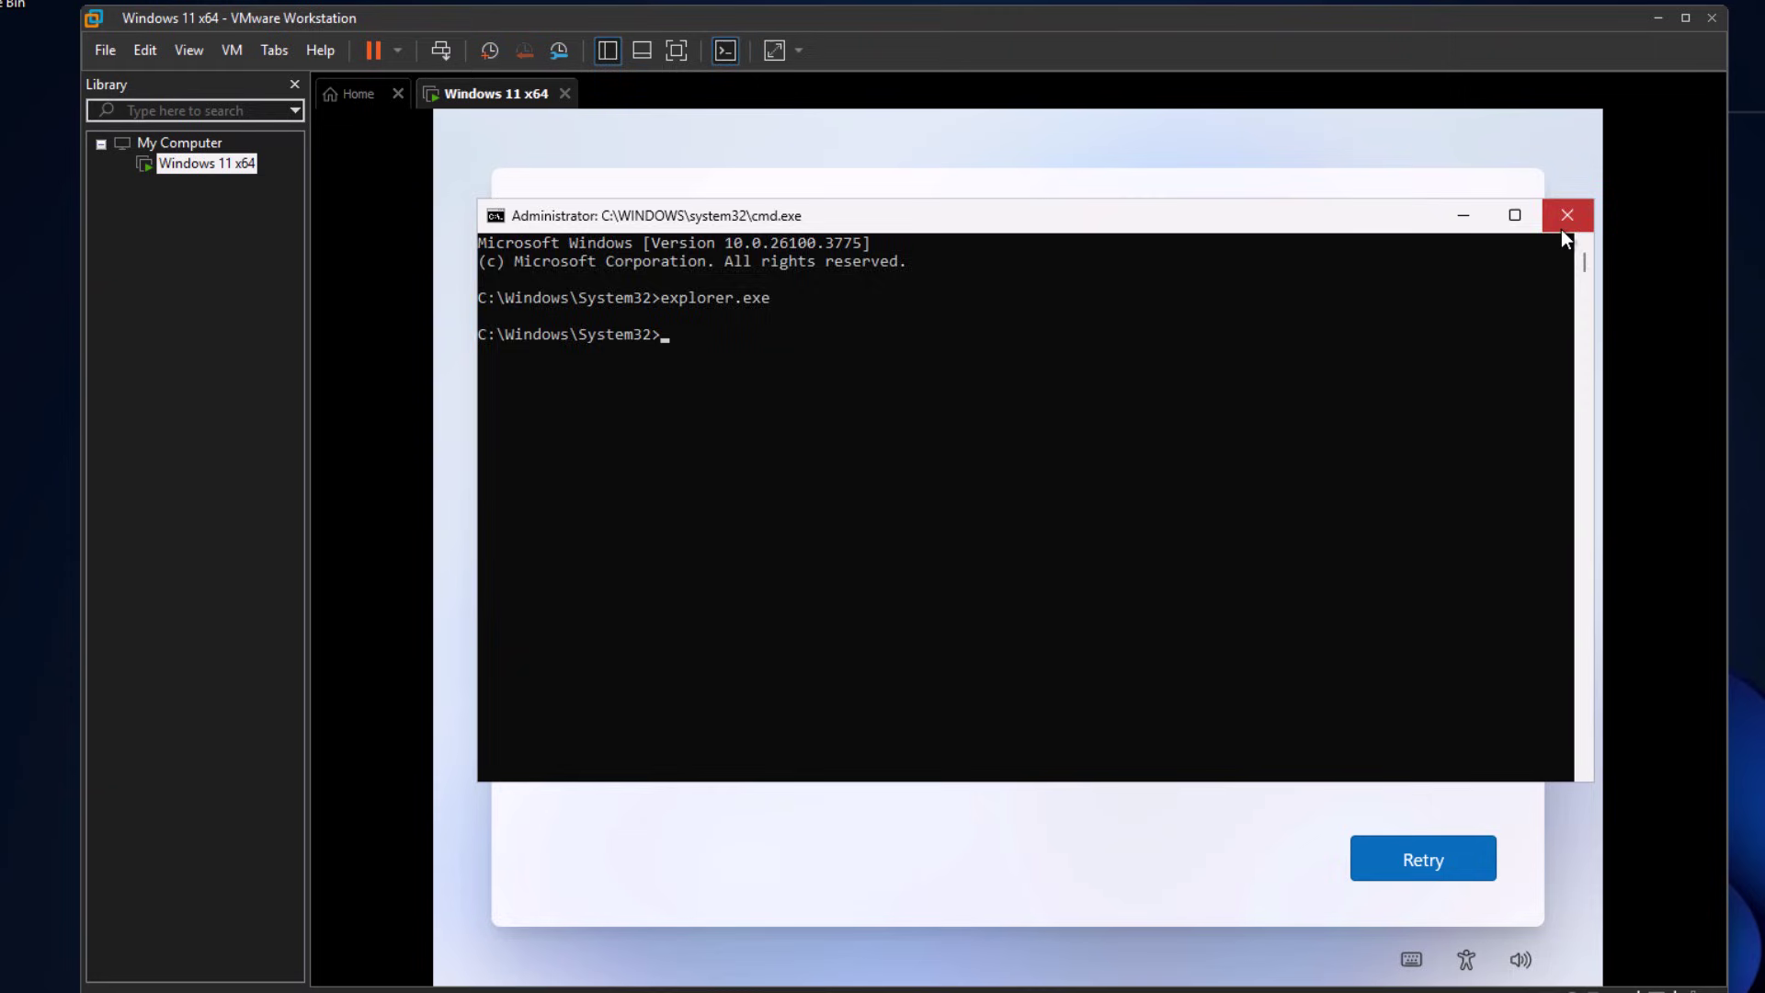
- Close the command window and retry the lost-connection page
{"action": "left_click", "coordinate": [1562, 230]}
{"action": "left_click", "coordinate": [1398, 842]}
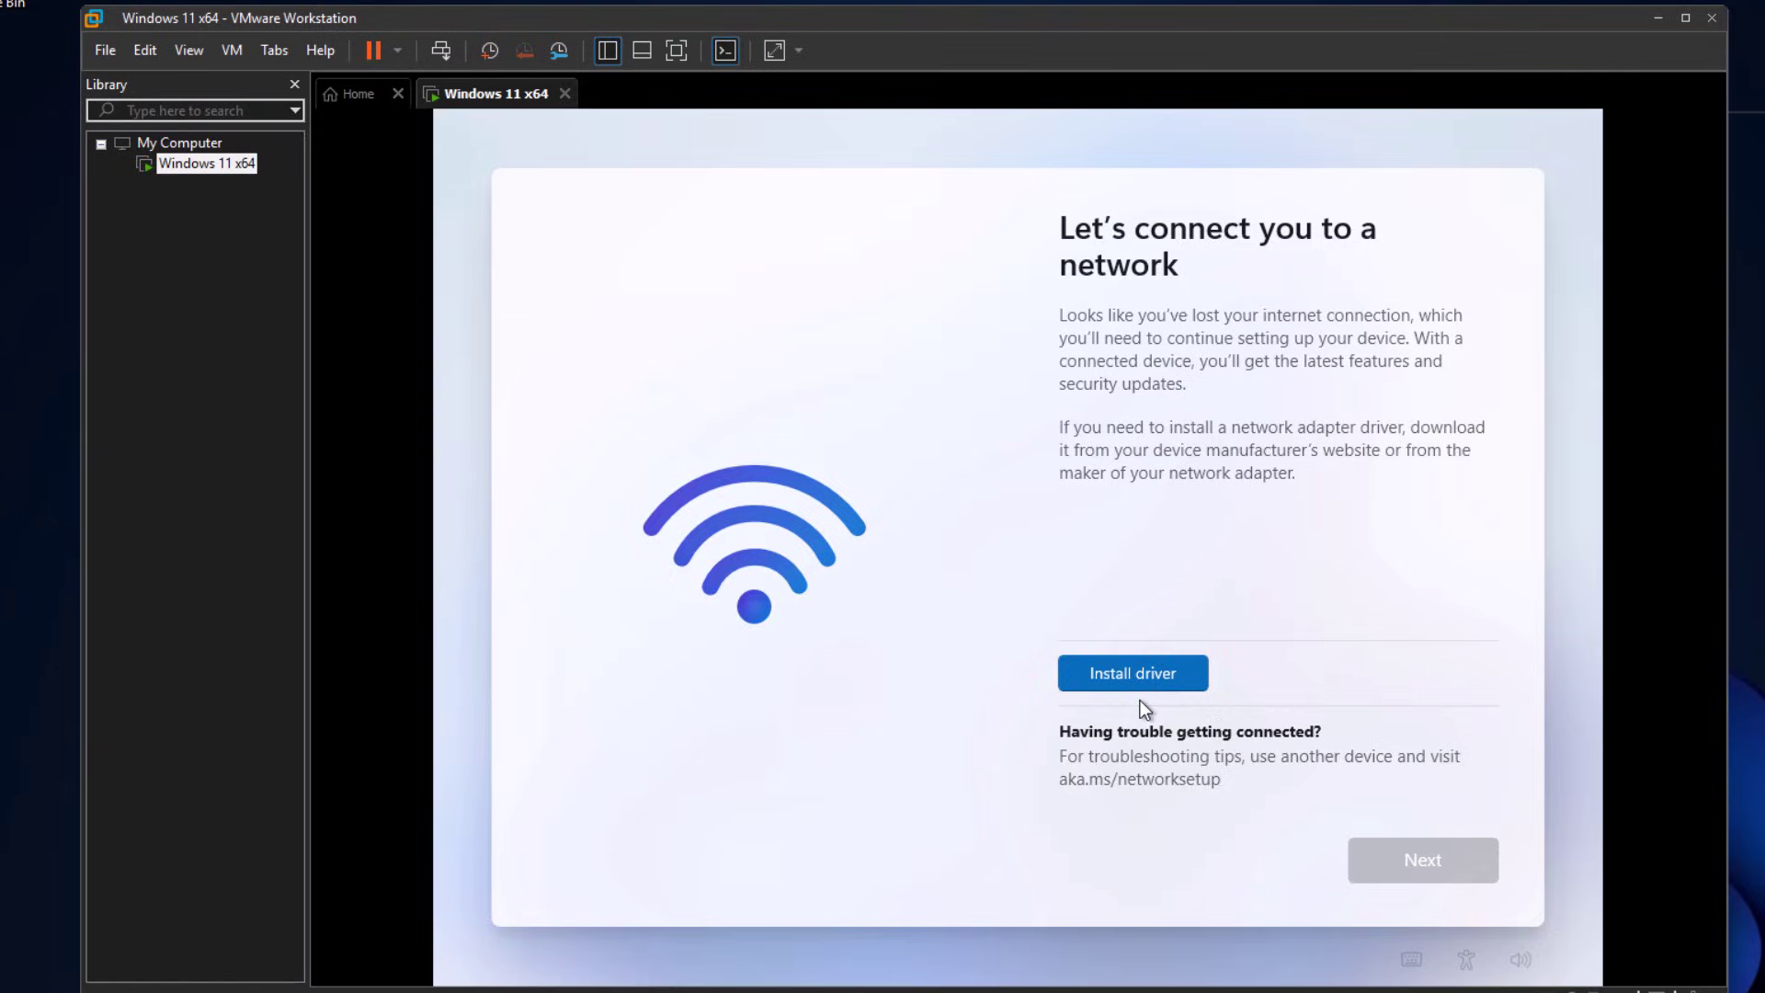
- Open a command window with Shift+F10 and begin entering the oobe\bypassnro command
{"action": "key", "text": "shift+F10"}
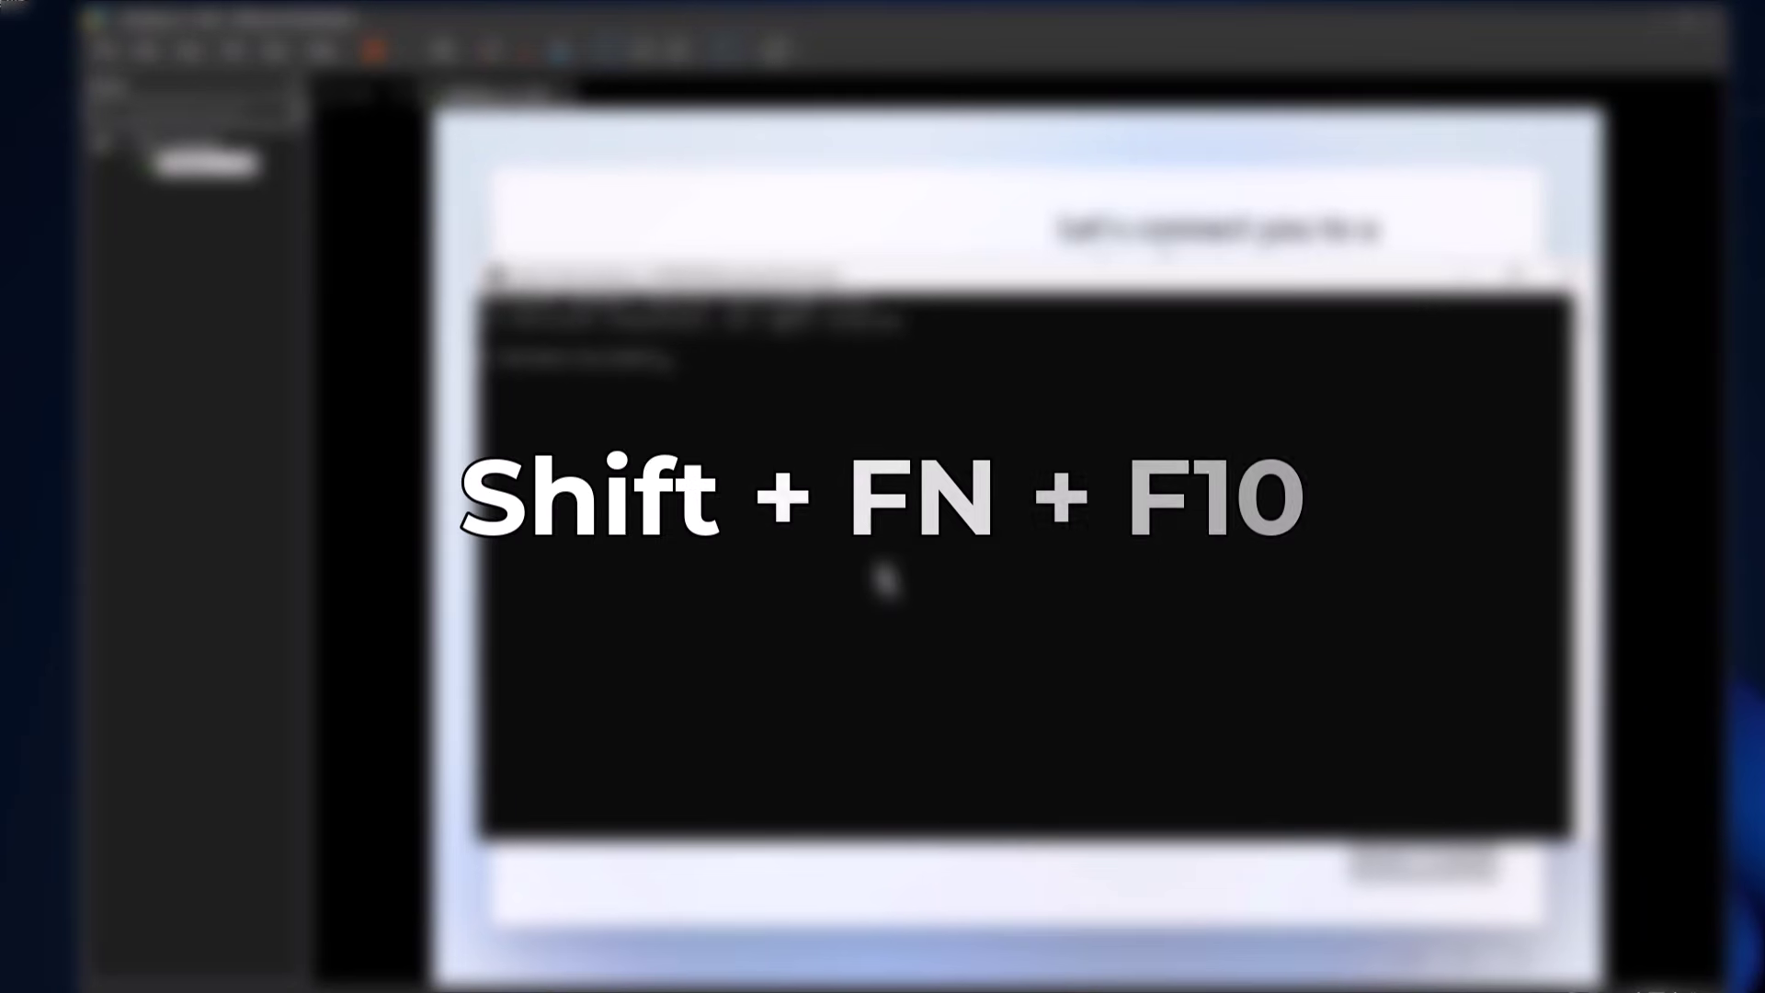
{"action": "type", "text": "oobe"}
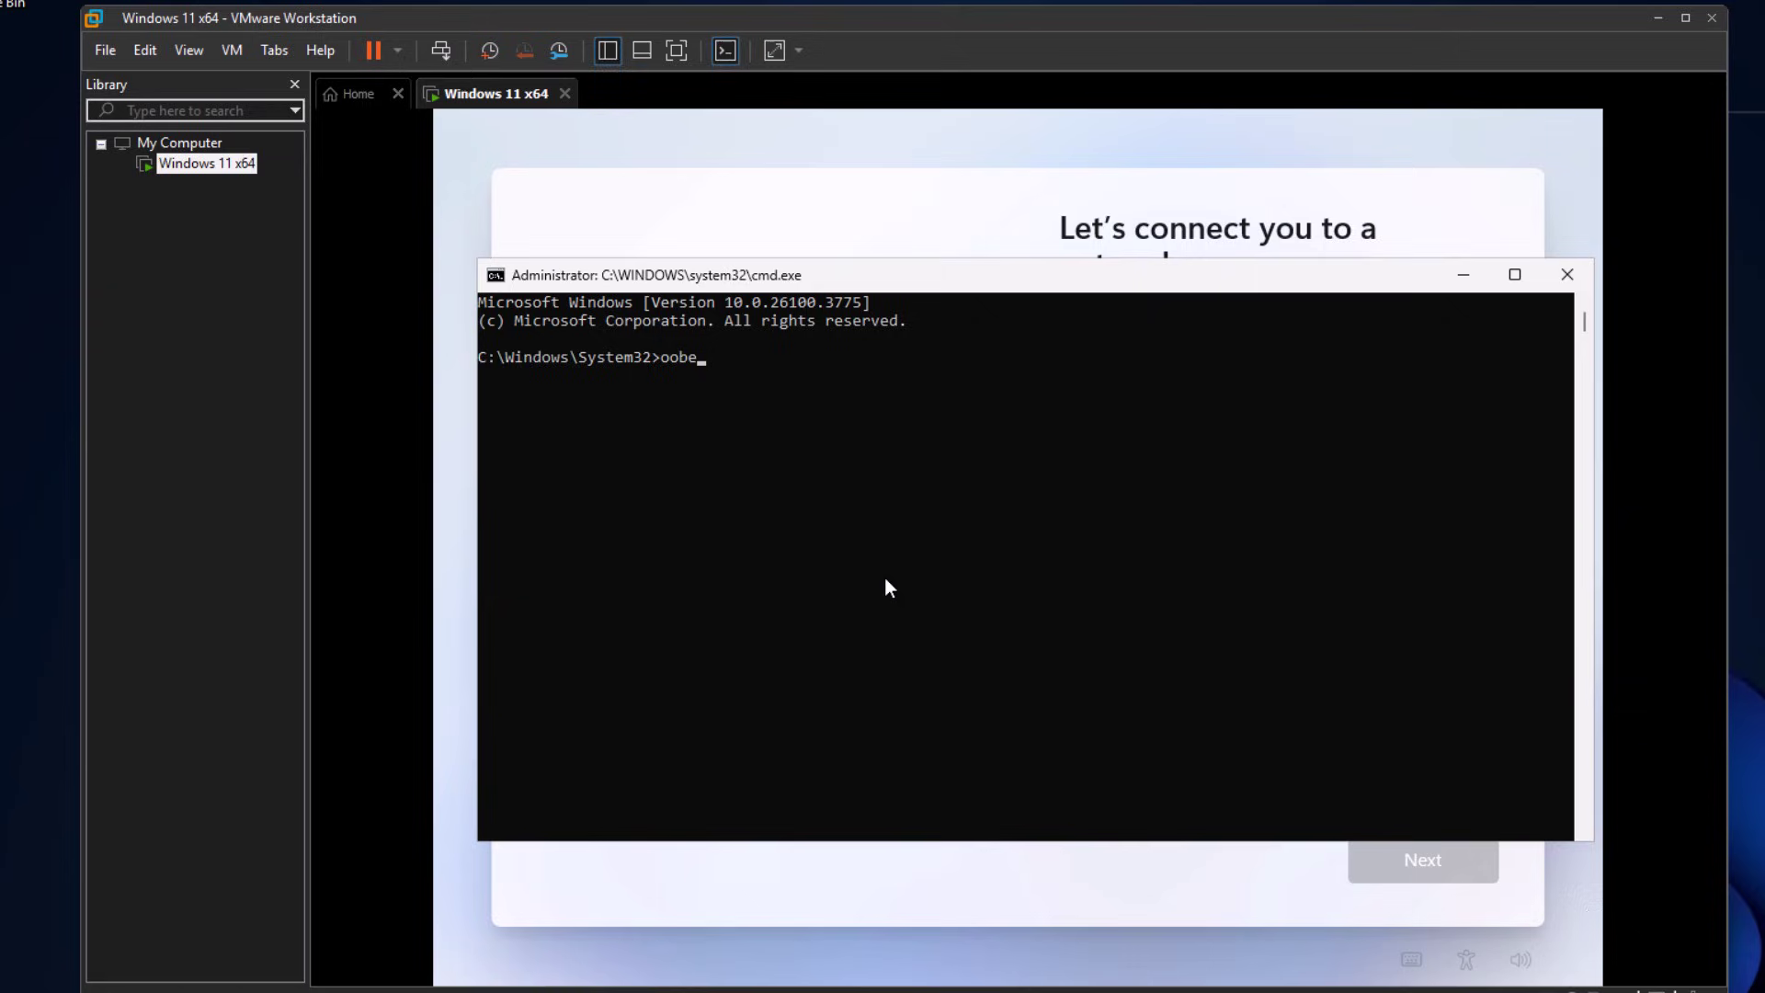
{"action": "key", "text": "BackSpace"}
{"action": "key", "text": "BackSpace"}
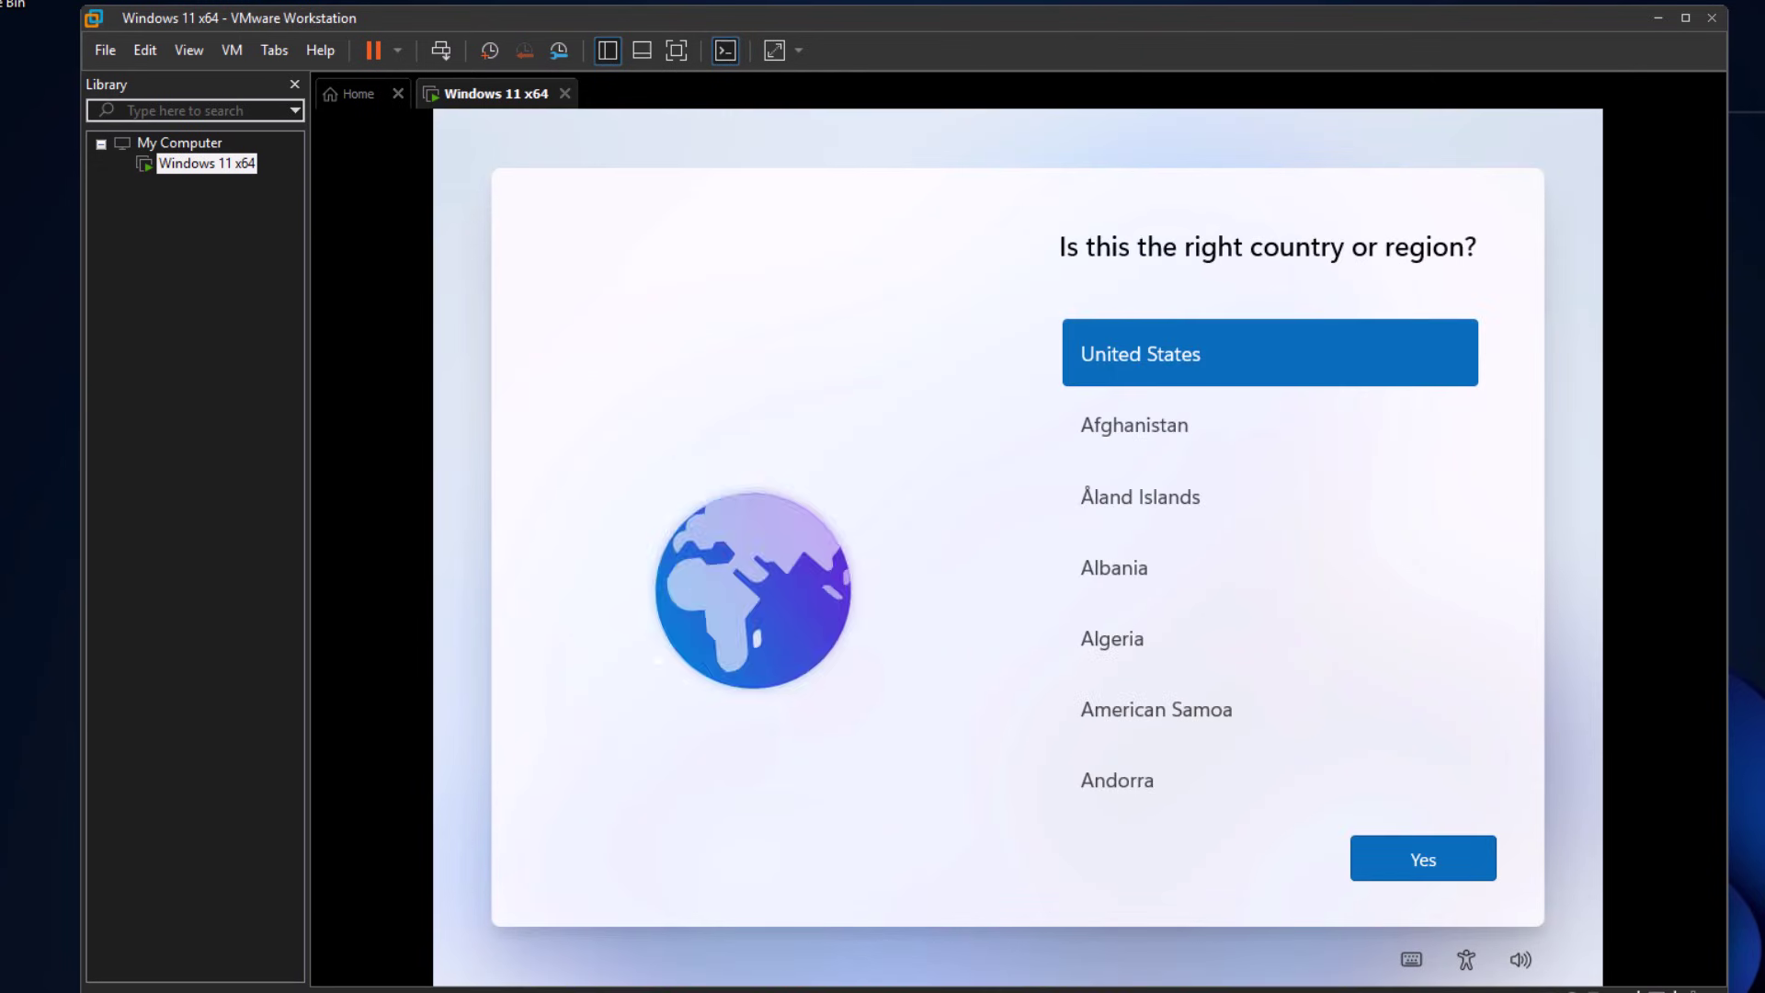
- Confirm United States as the region, choose the US keyboard layout, and skip a second layout
{"action": "left_click", "coordinate": [1424, 862]}
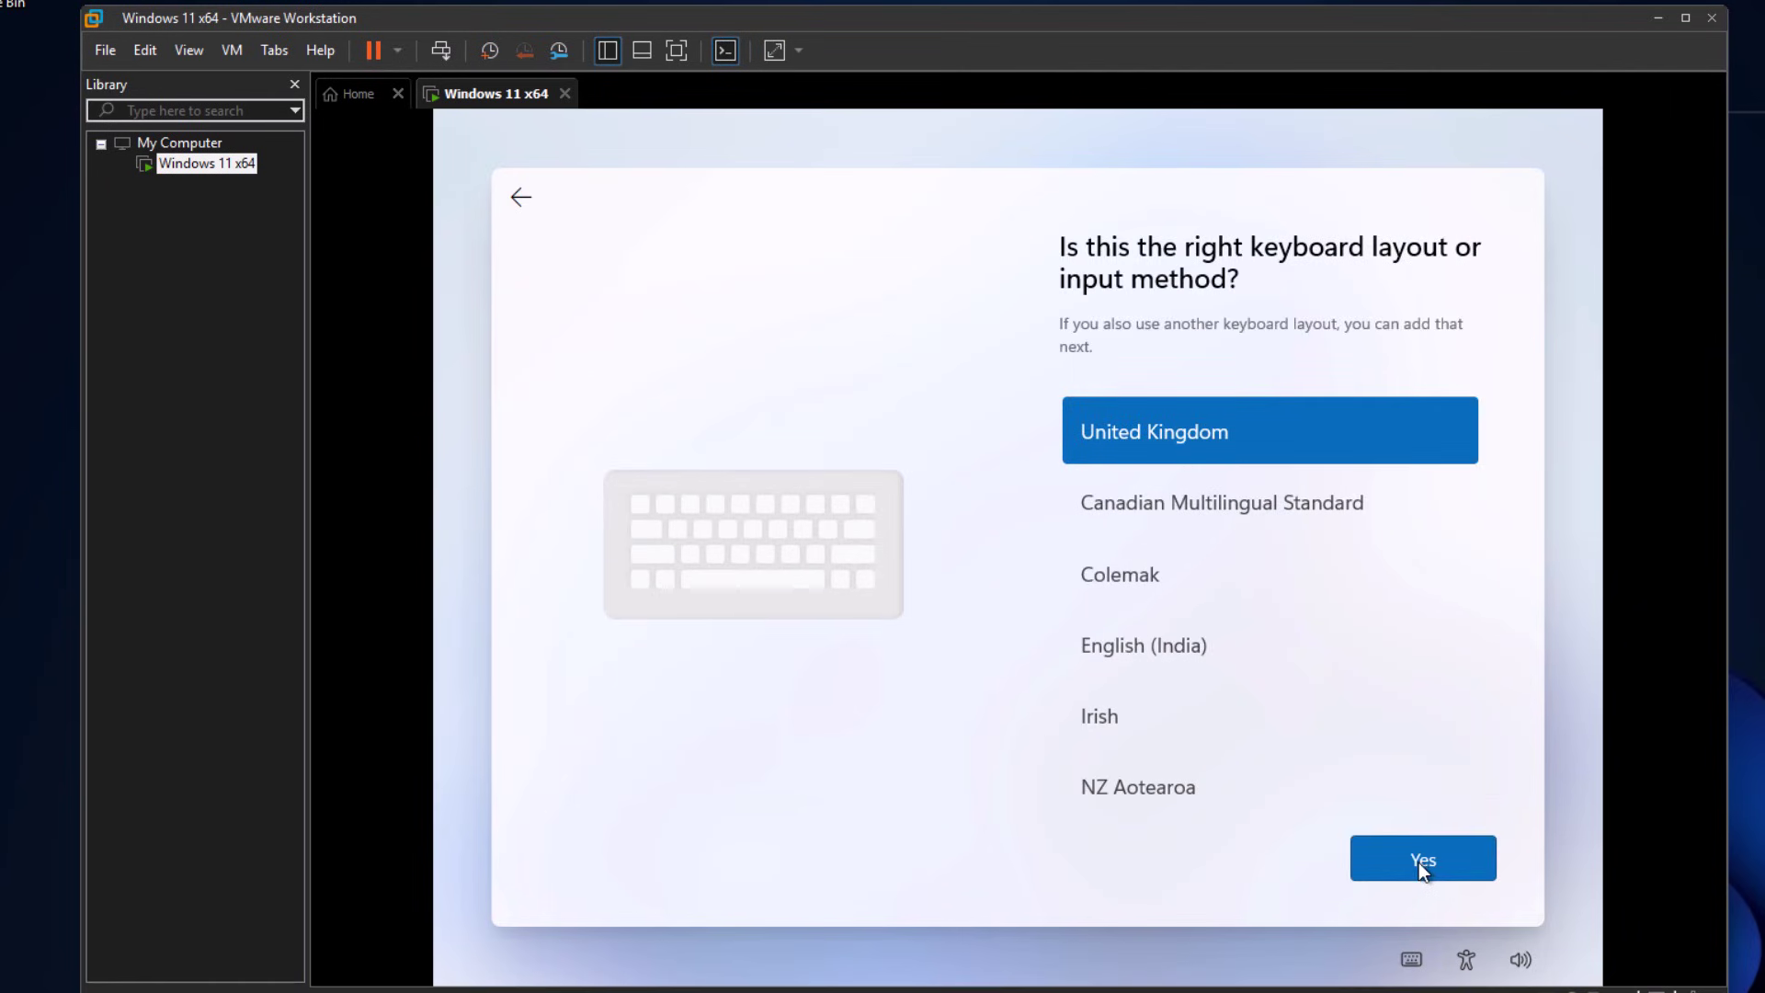
{"action": "scroll", "coordinate": [1226, 643], "scroll_direction": "down", "scroll_amount": 5}
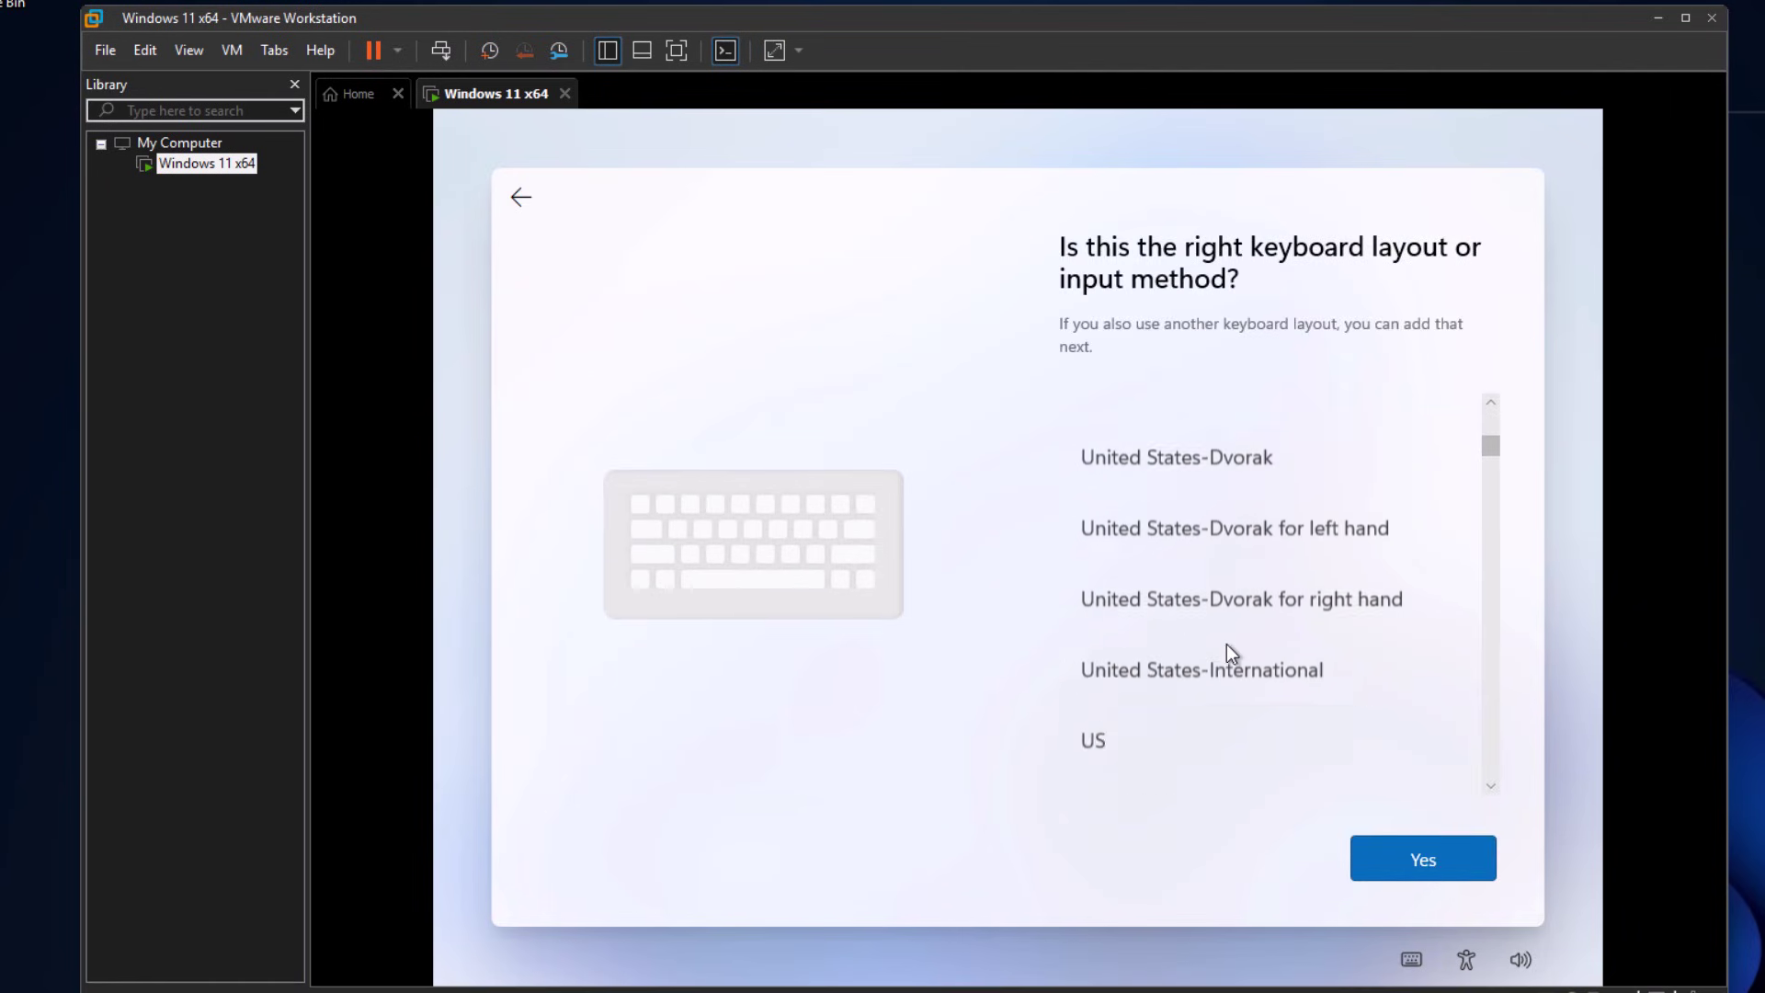
{"action": "left_click", "coordinate": [1287, 731]}
{"action": "left_click", "coordinate": [1361, 842]}
{"action": "left_click", "coordinate": [1397, 855]}
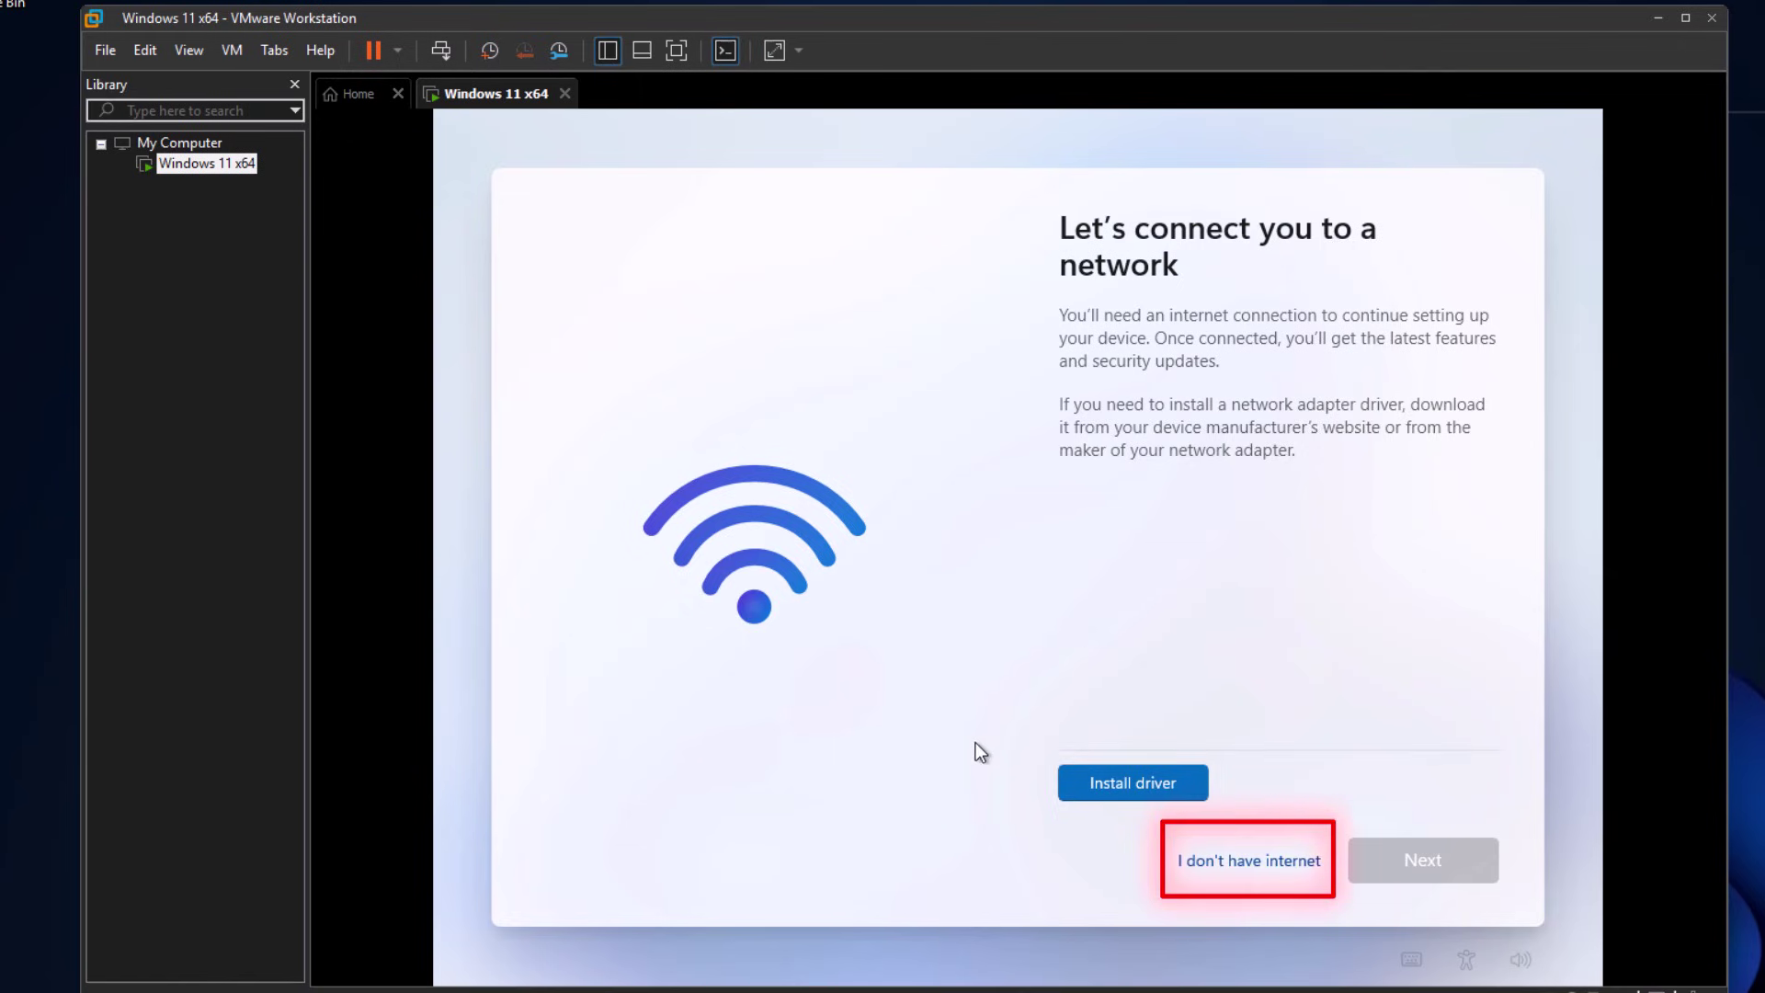
- Continue without internet, then enter and confirm the local account password
{"action": "left_click", "coordinate": [1267, 869]}
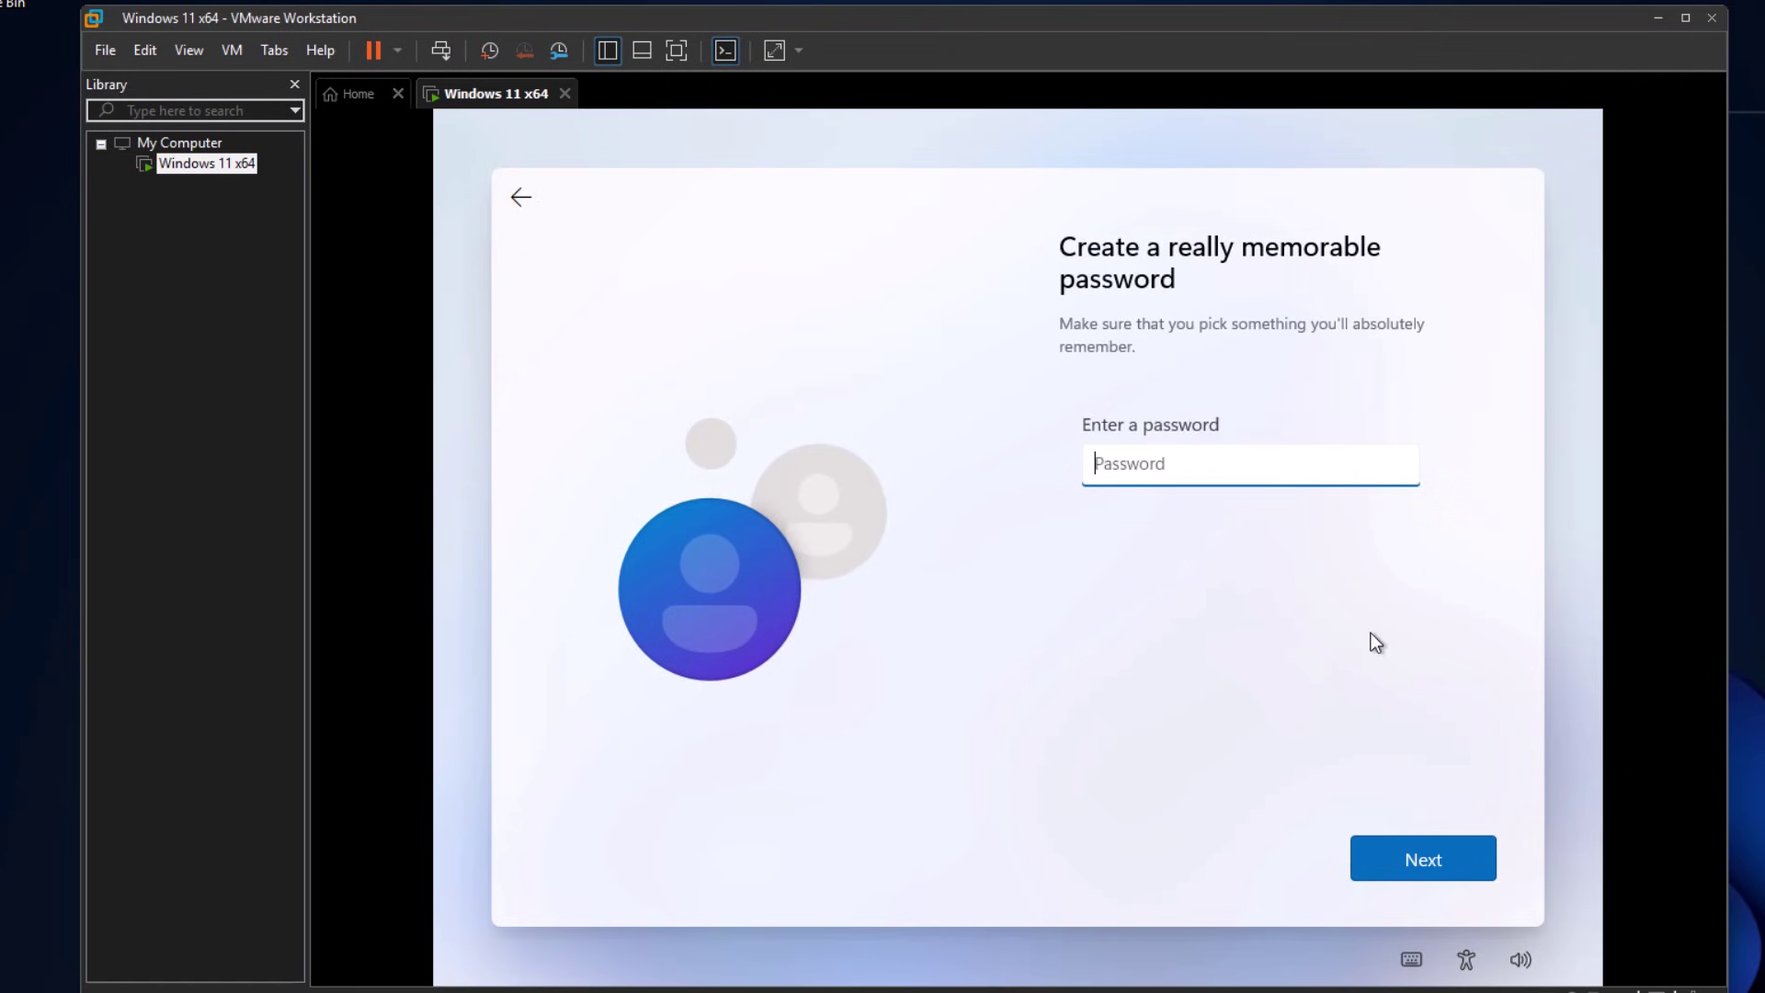
{"action": "type", "text": "abc"}
{"action": "type", "text": "def"}
{"action": "key", "text": "Return"}
{"action": "type", "text": "abcdef"}
{"action": "key", "text": "Return"}
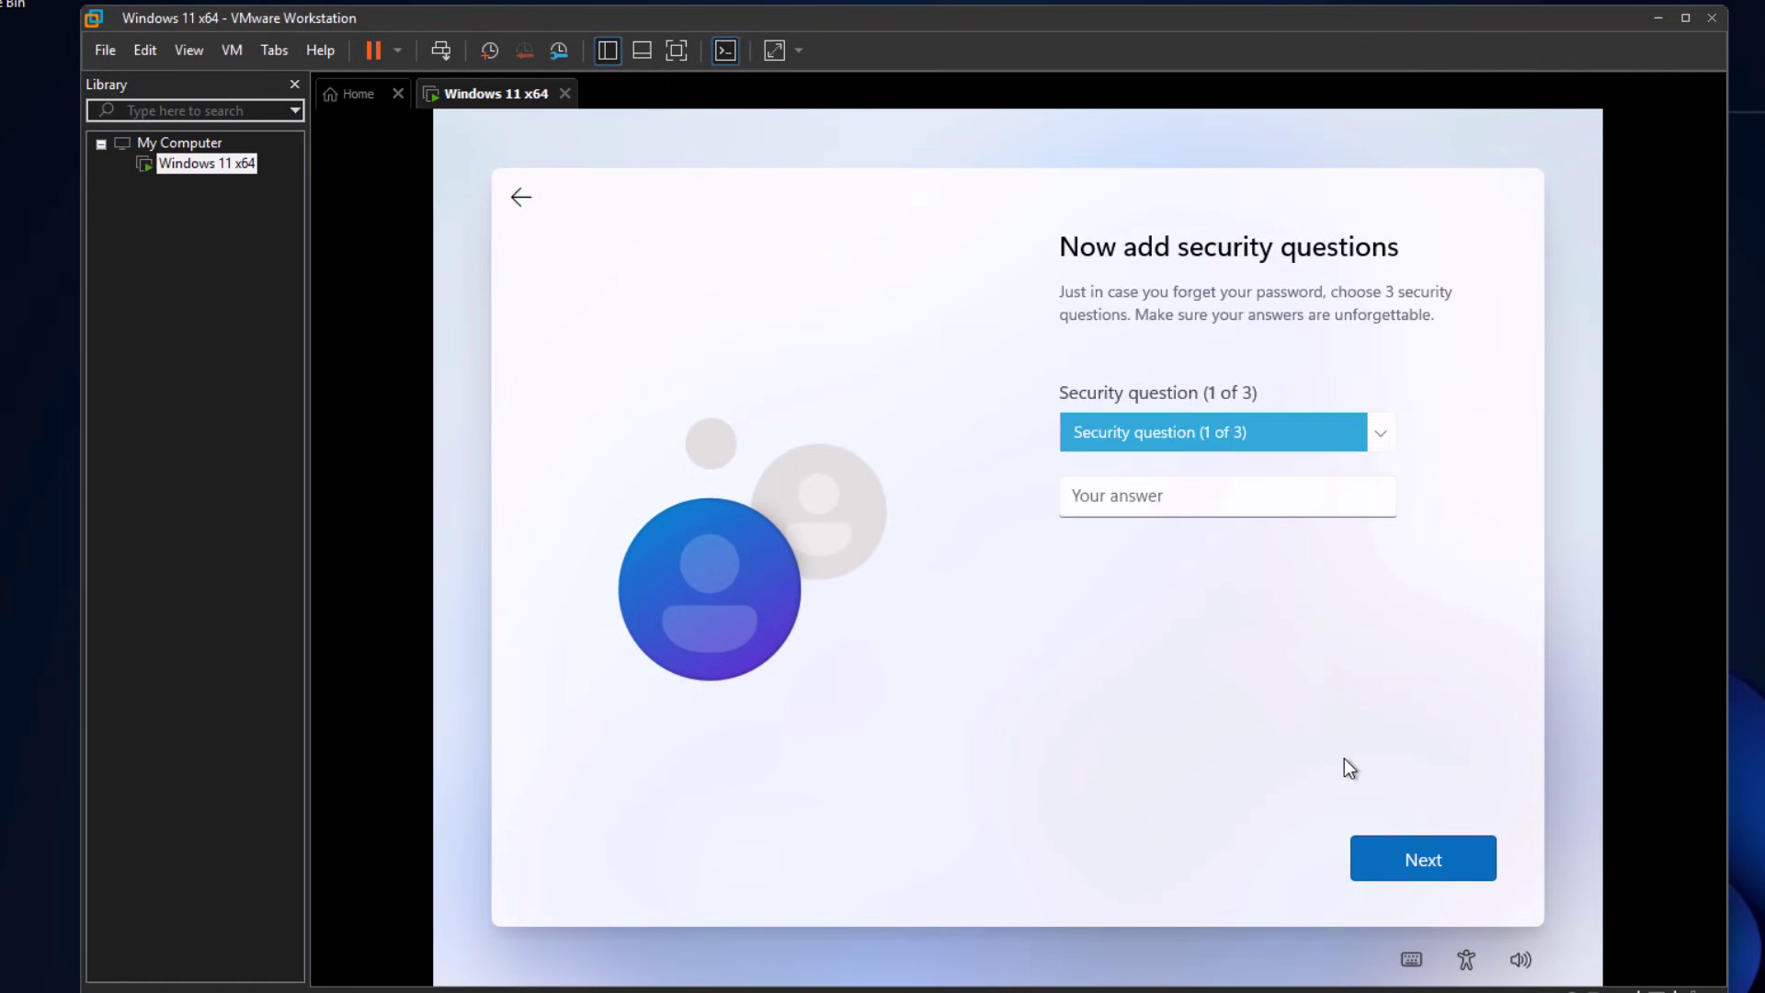
- Choose the birth-city security question as question 1 and answer it
{"action": "left_click", "coordinate": [1322, 433]}
{"action": "left_click", "coordinate": [1287, 457]}
{"action": "left_click", "coordinate": [1291, 429]}
{"action": "left_click", "coordinate": [1278, 456]}
{"action": "left_click", "coordinate": [1253, 501]}
{"action": "type", "text": "a"}
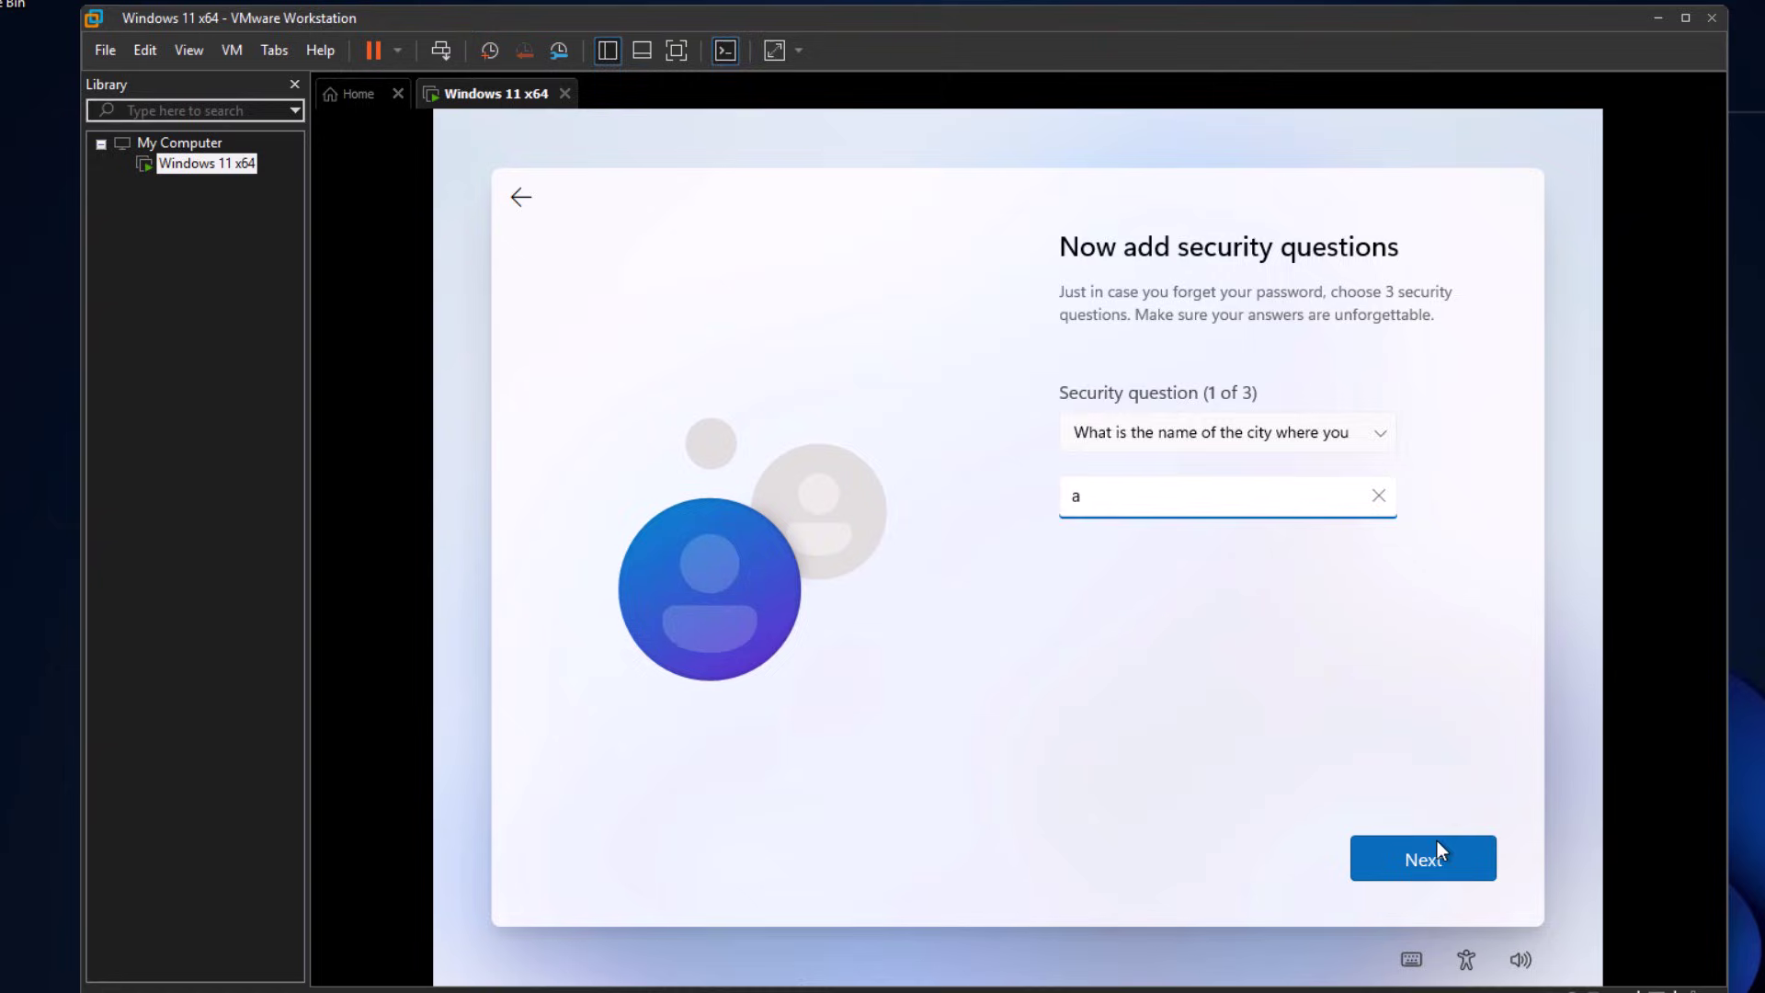
{"action": "left_click", "coordinate": [1423, 858]}
- Pick and answer the parents'-city and childhood-nickname security questions
{"action": "left_click", "coordinate": [1276, 430]}
{"action": "left_click", "coordinate": [1276, 509]}
{"action": "left_click", "coordinate": [1254, 498]}
{"action": "type", "text": "a"}
{"action": "left_click", "coordinate": [1423, 859]}
{"action": "left_click", "coordinate": [1276, 429]}
{"action": "left_click", "coordinate": [1222, 483]}
{"action": "type", "text": "a"}
{"action": "key", "text": "Return"}
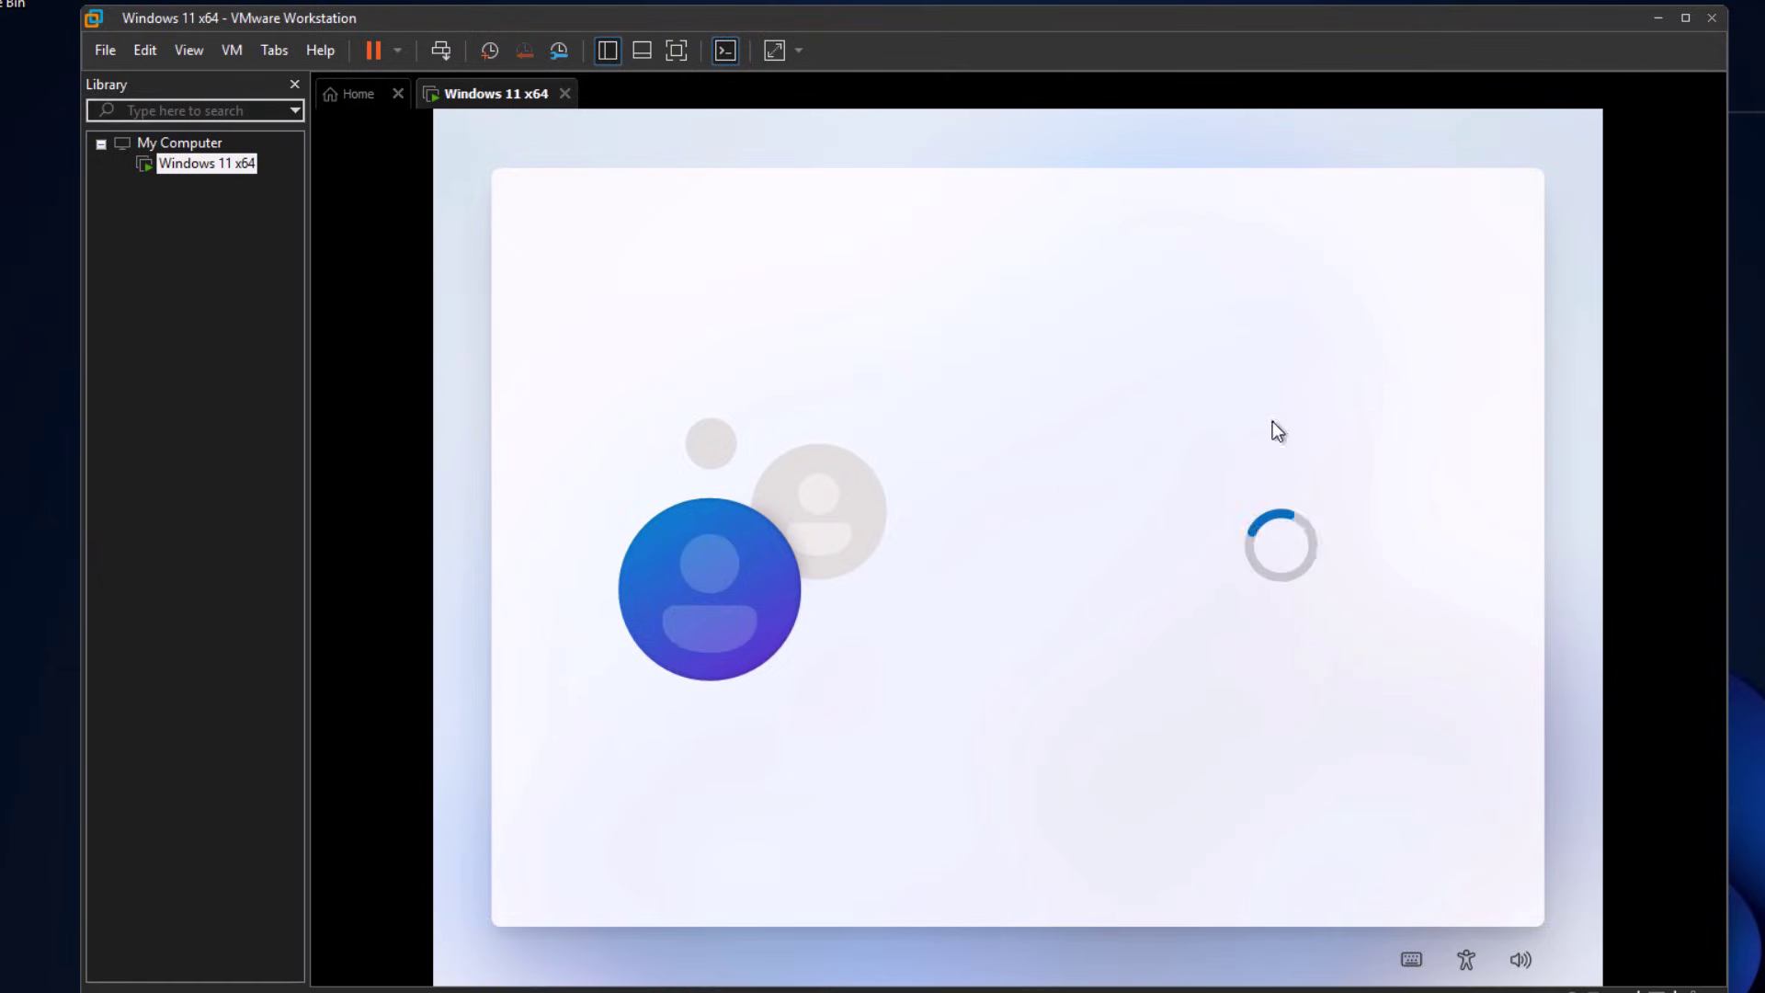
- Accept the default privacy settings to complete Windows setup
{"action": "scroll", "coordinate": [1211, 720], "scroll_direction": "down", "scroll_amount": 3}
{"action": "key", "text": "Return"}
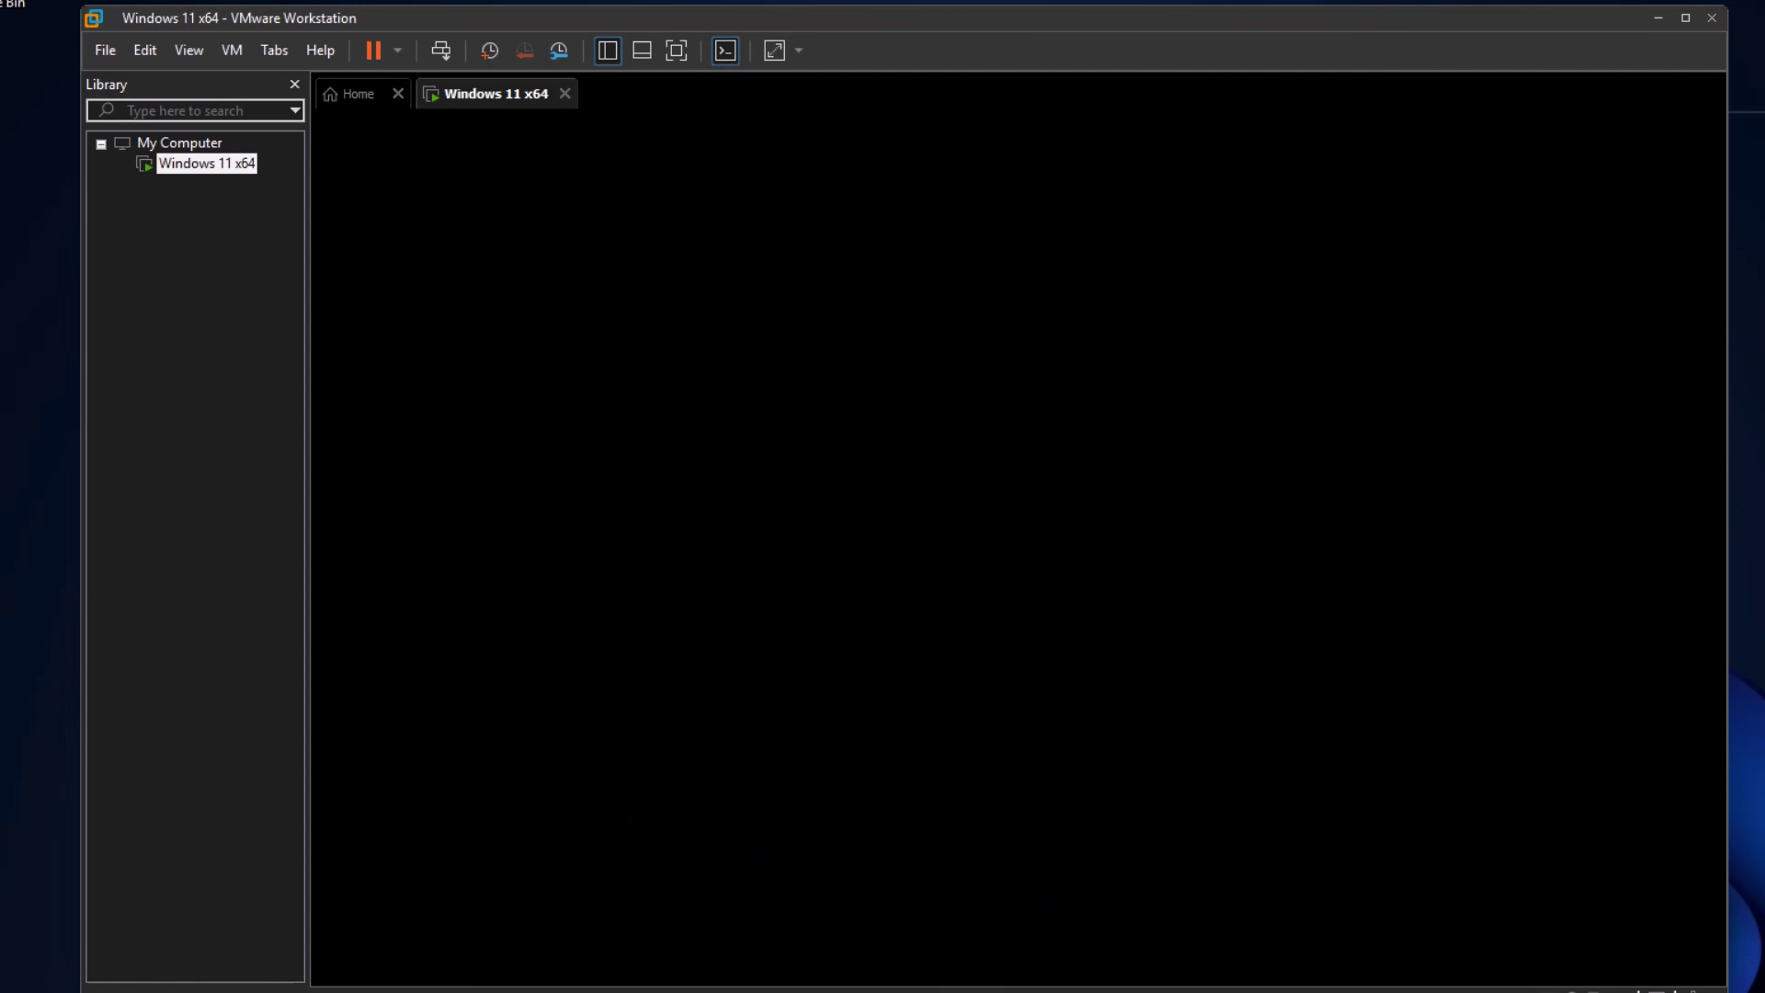
- Enable Ethernet0 from Settings > Network & internet > Advanced network settings
{"action": "left_click", "coordinate": [731, 959]}
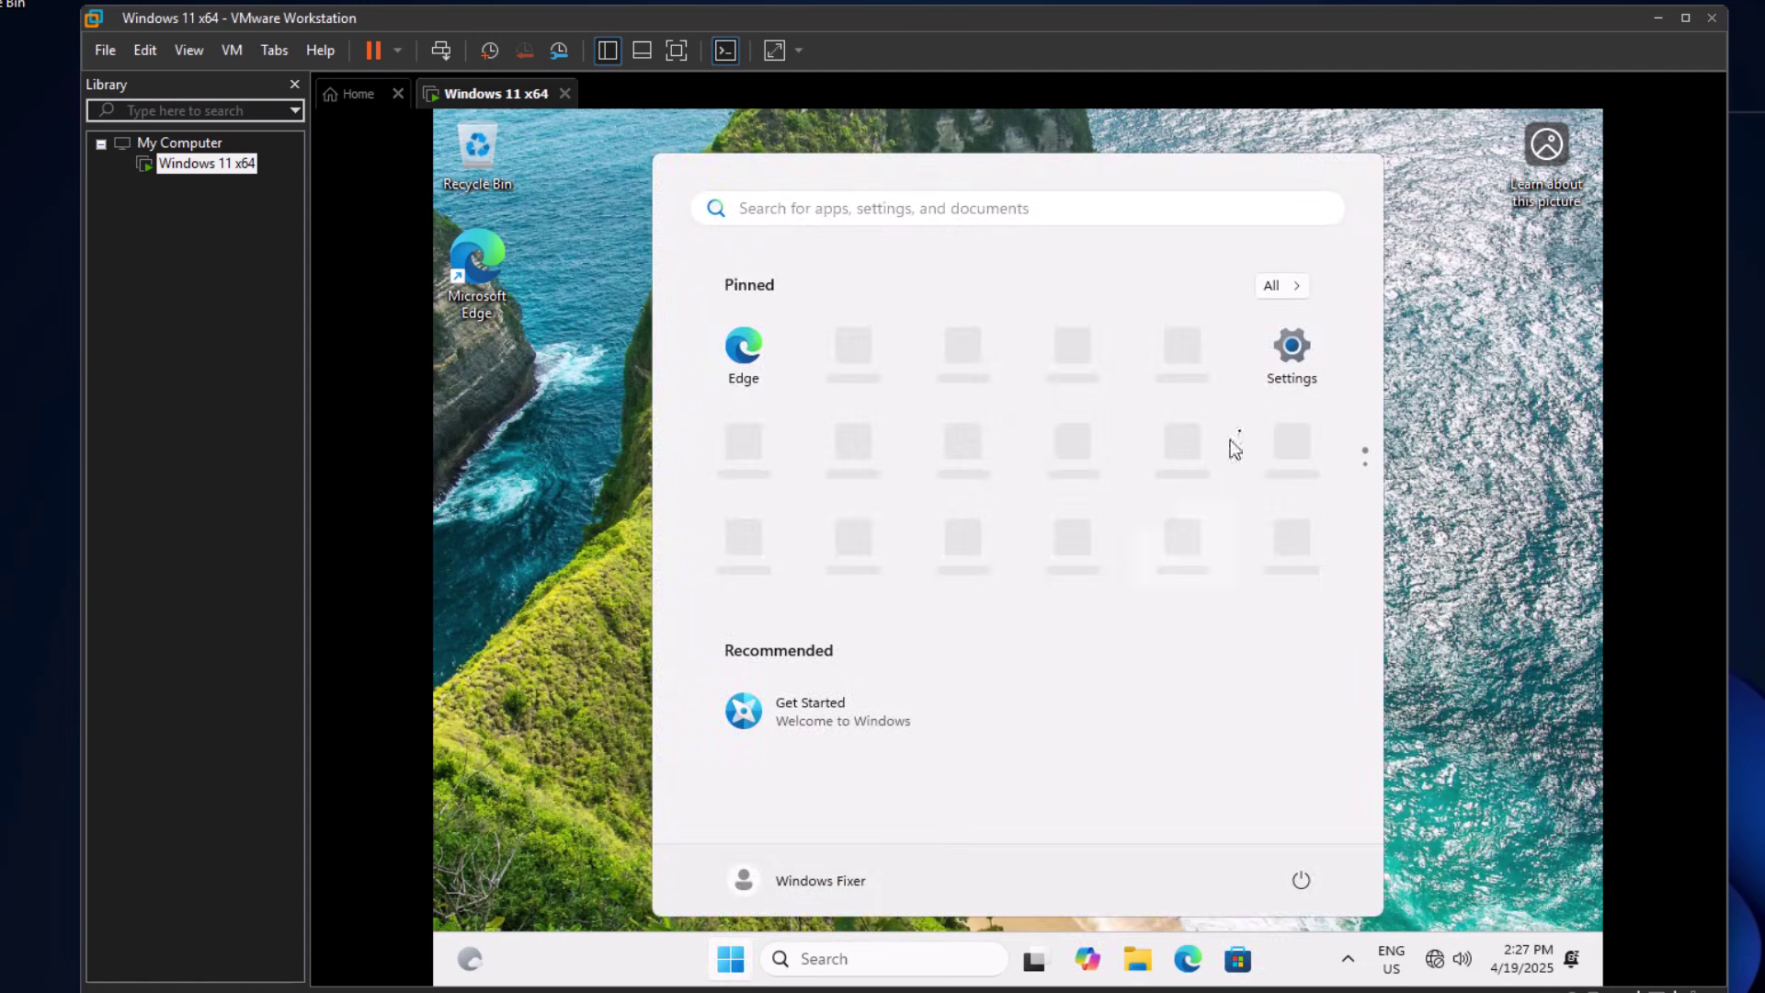
{"action": "left_click", "coordinate": [1291, 364]}
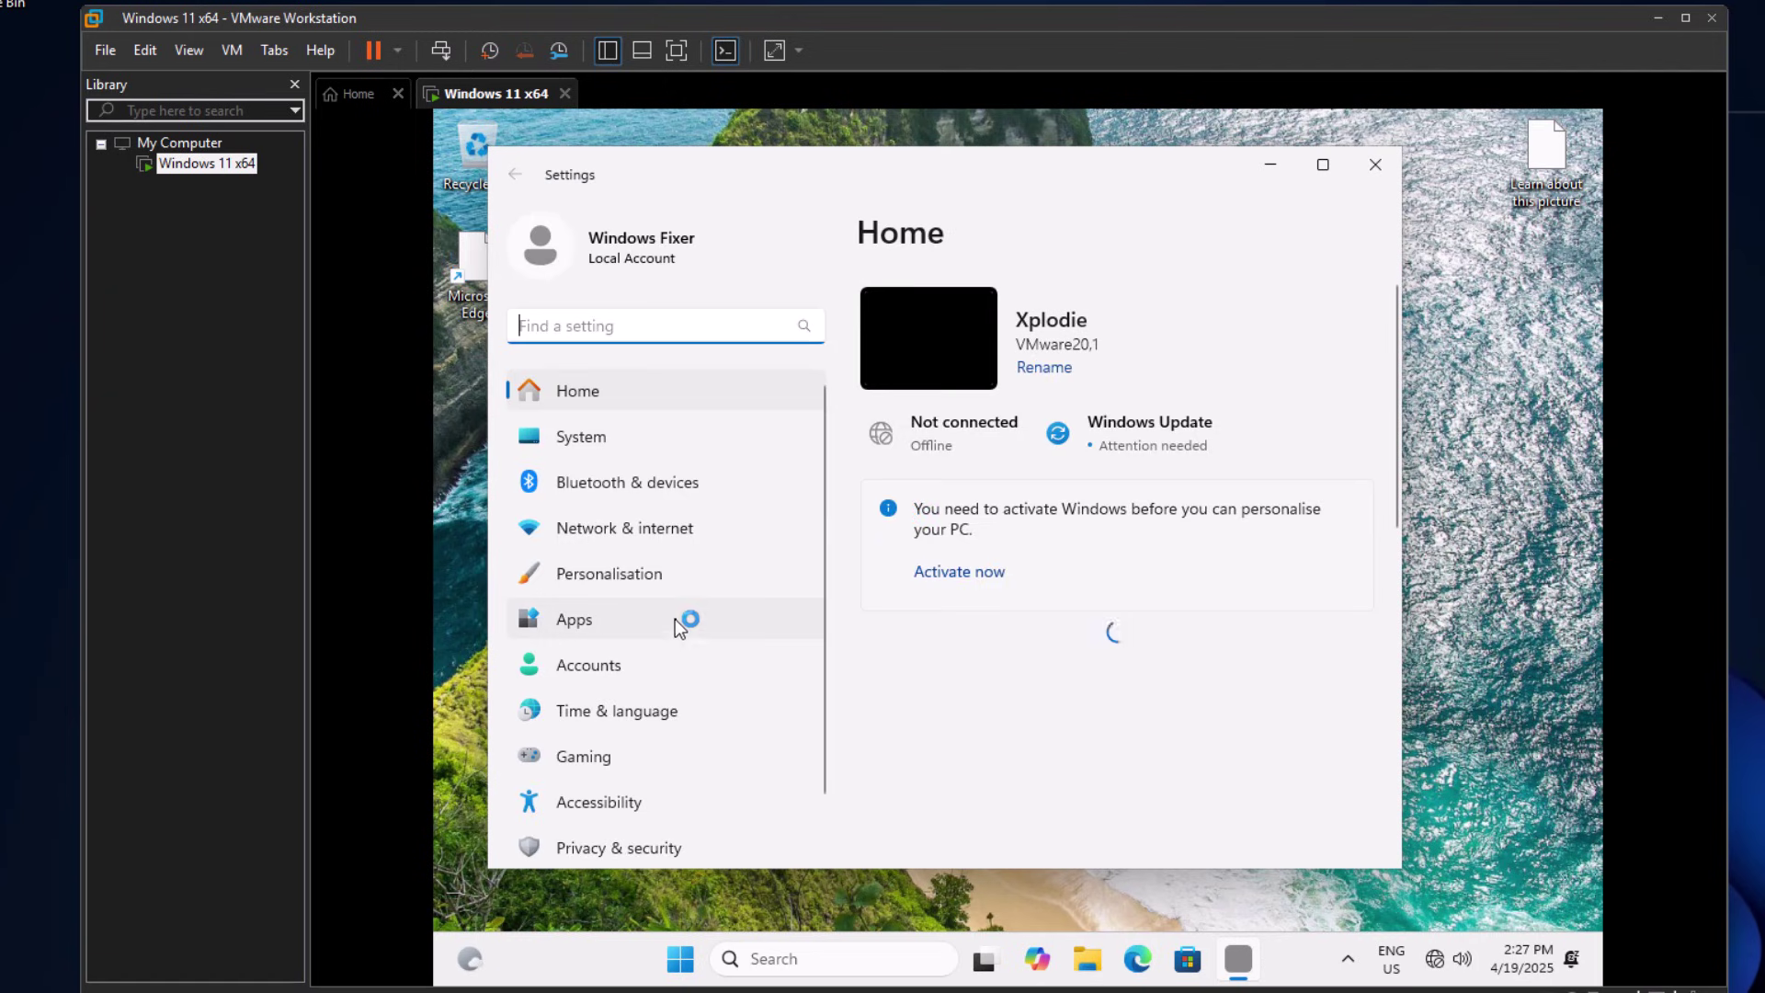
{"action": "scroll", "coordinate": [675, 621], "scroll_direction": "down", "scroll_amount": 1}
{"action": "left_click", "coordinate": [670, 478]}
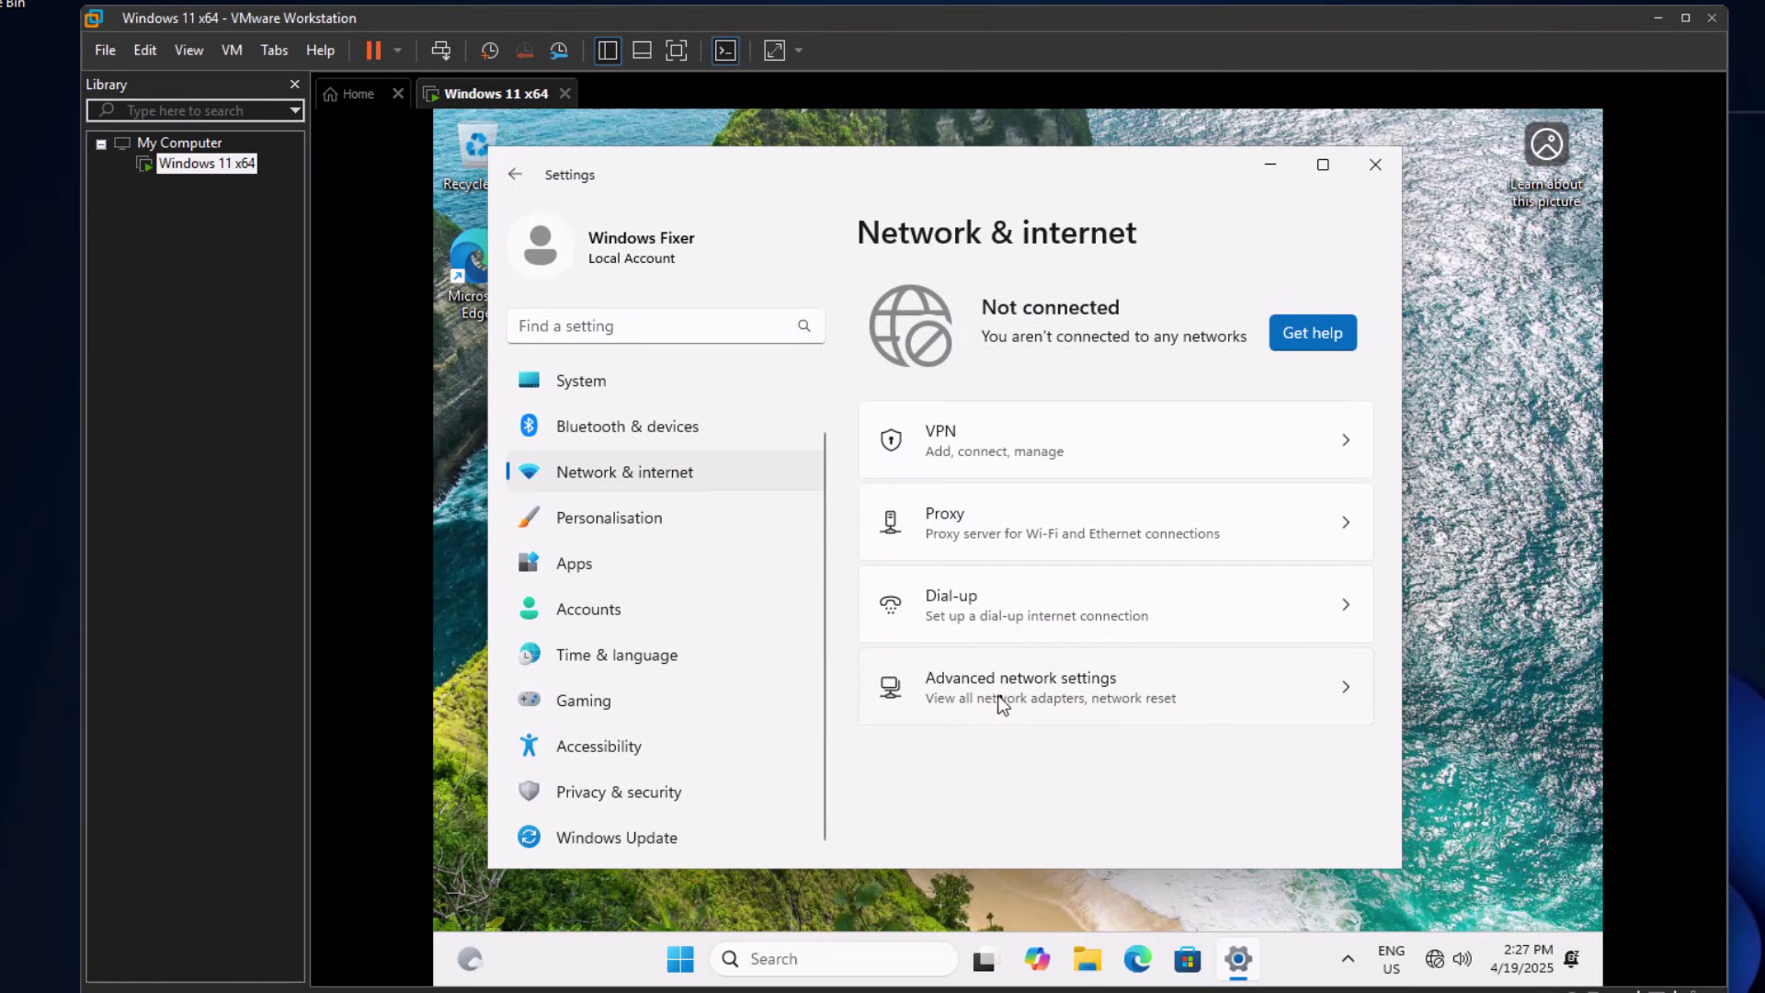
{"action": "left_click", "coordinate": [1067, 704]}
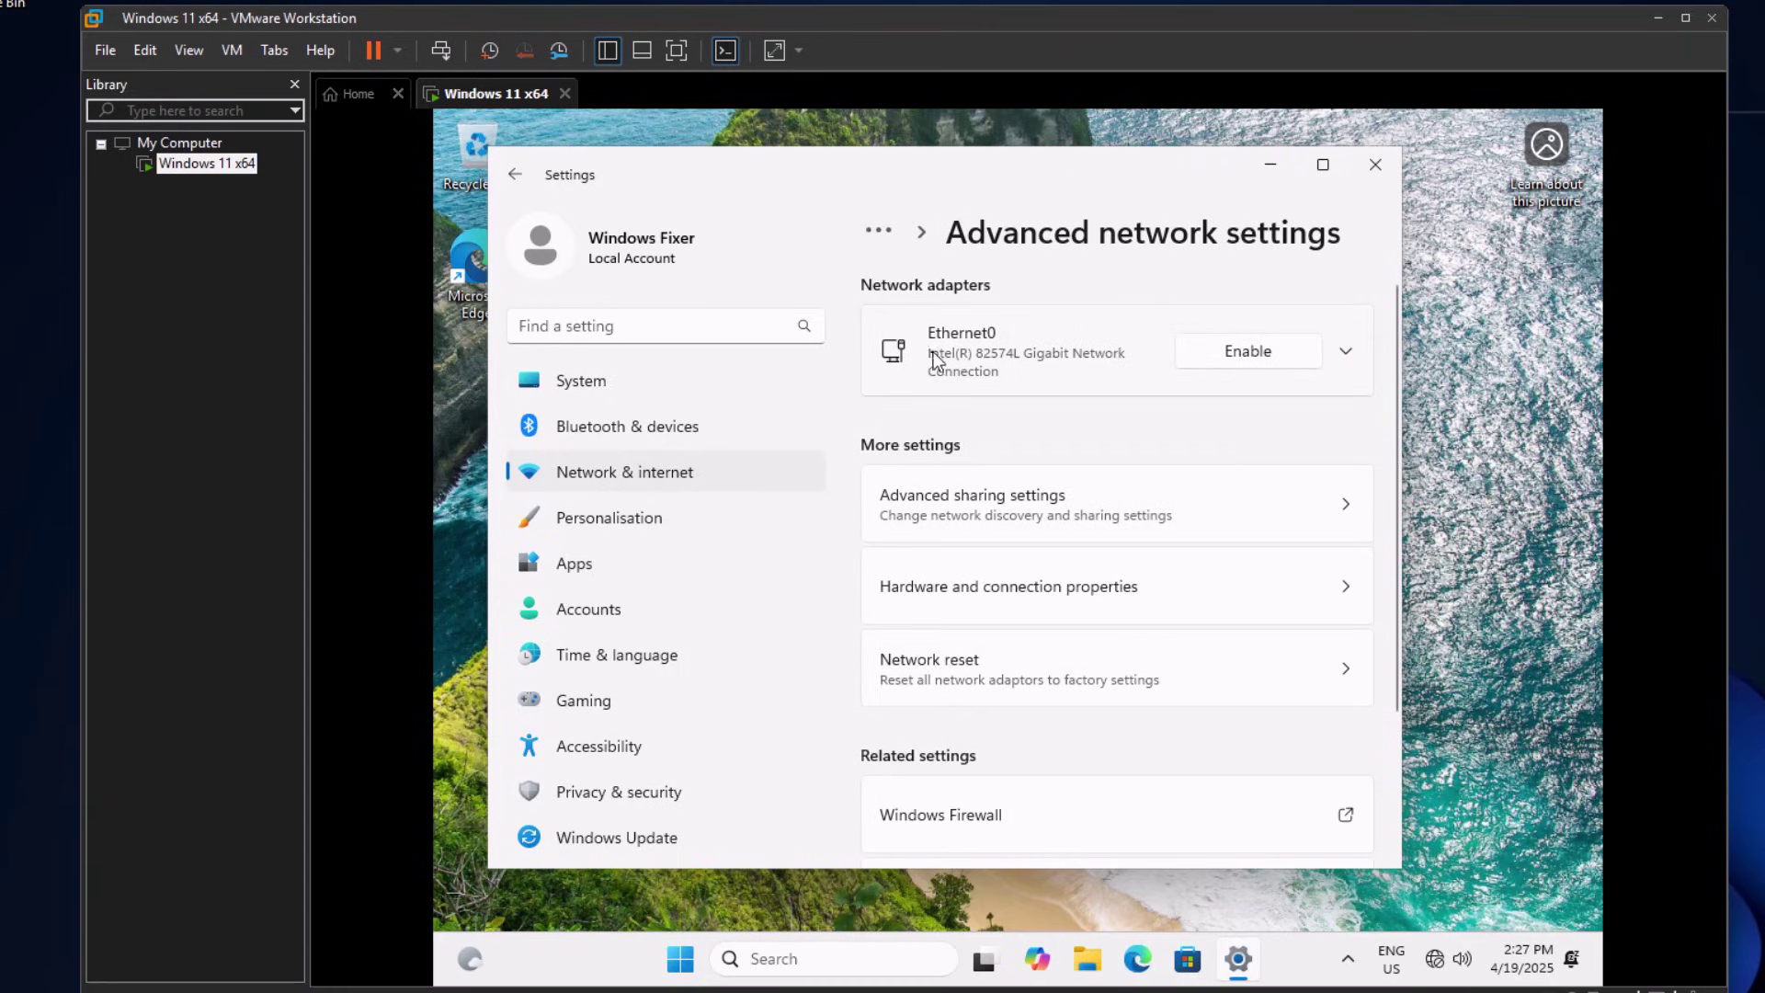
{"action": "left_click", "coordinate": [1267, 361]}
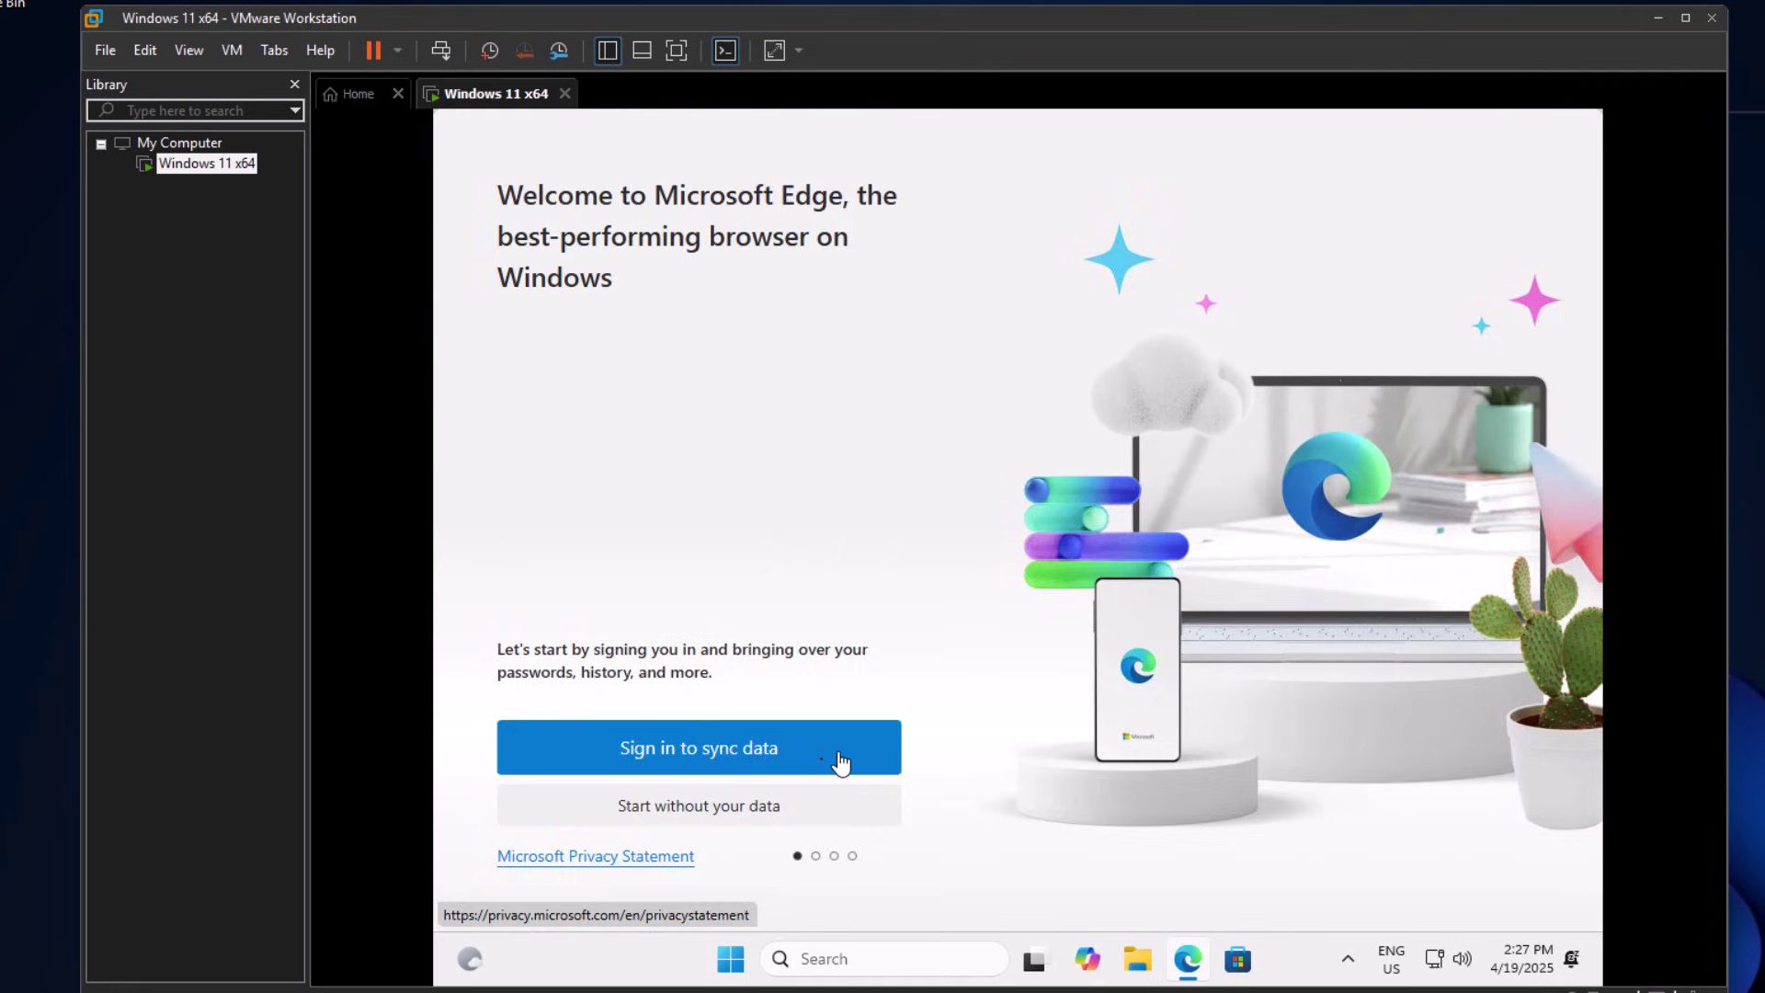
- Complete Microsoft Edge's first-run pages to start browsing
{"action": "left_click", "coordinate": [693, 806]}
{"action": "left_click", "coordinate": [694, 792]}
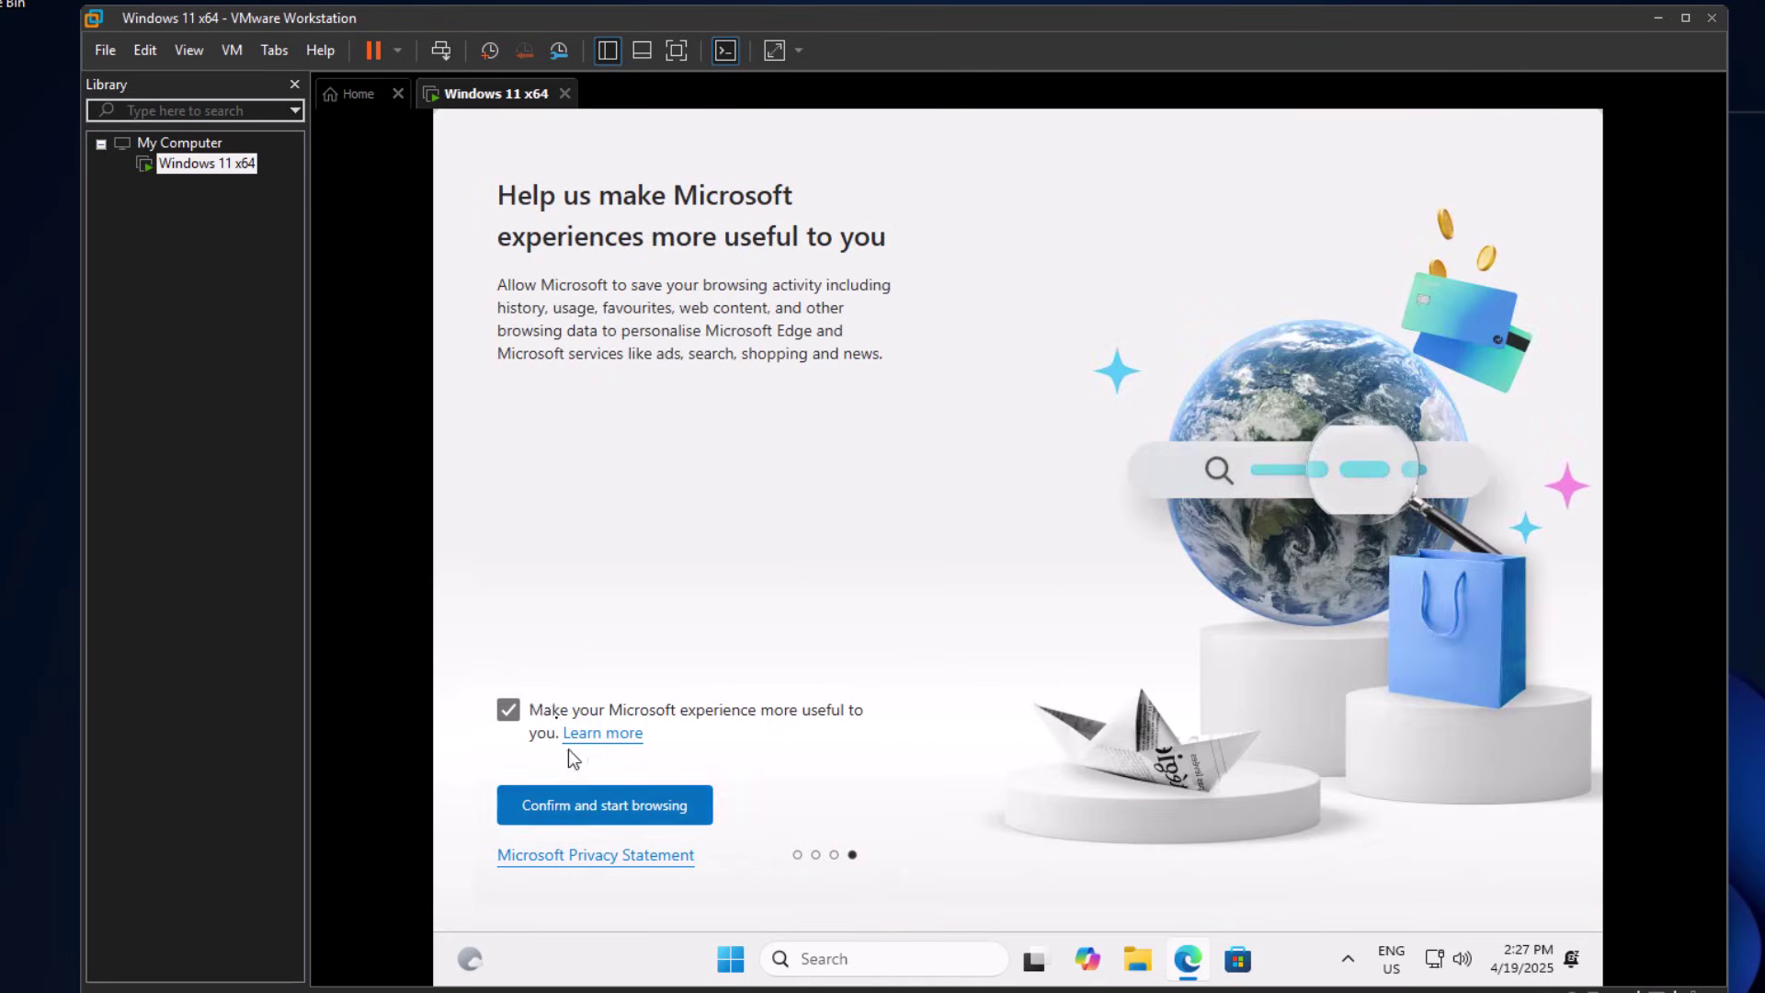
{"action": "left_click", "coordinate": [603, 804]}
- Load youtube.com and then google.com in Edge to confirm the internet connection works
{"action": "left_click", "coordinate": [940, 159]}
{"action": "type", "text": "youtube.com"}
{"action": "key", "text": "Return"}
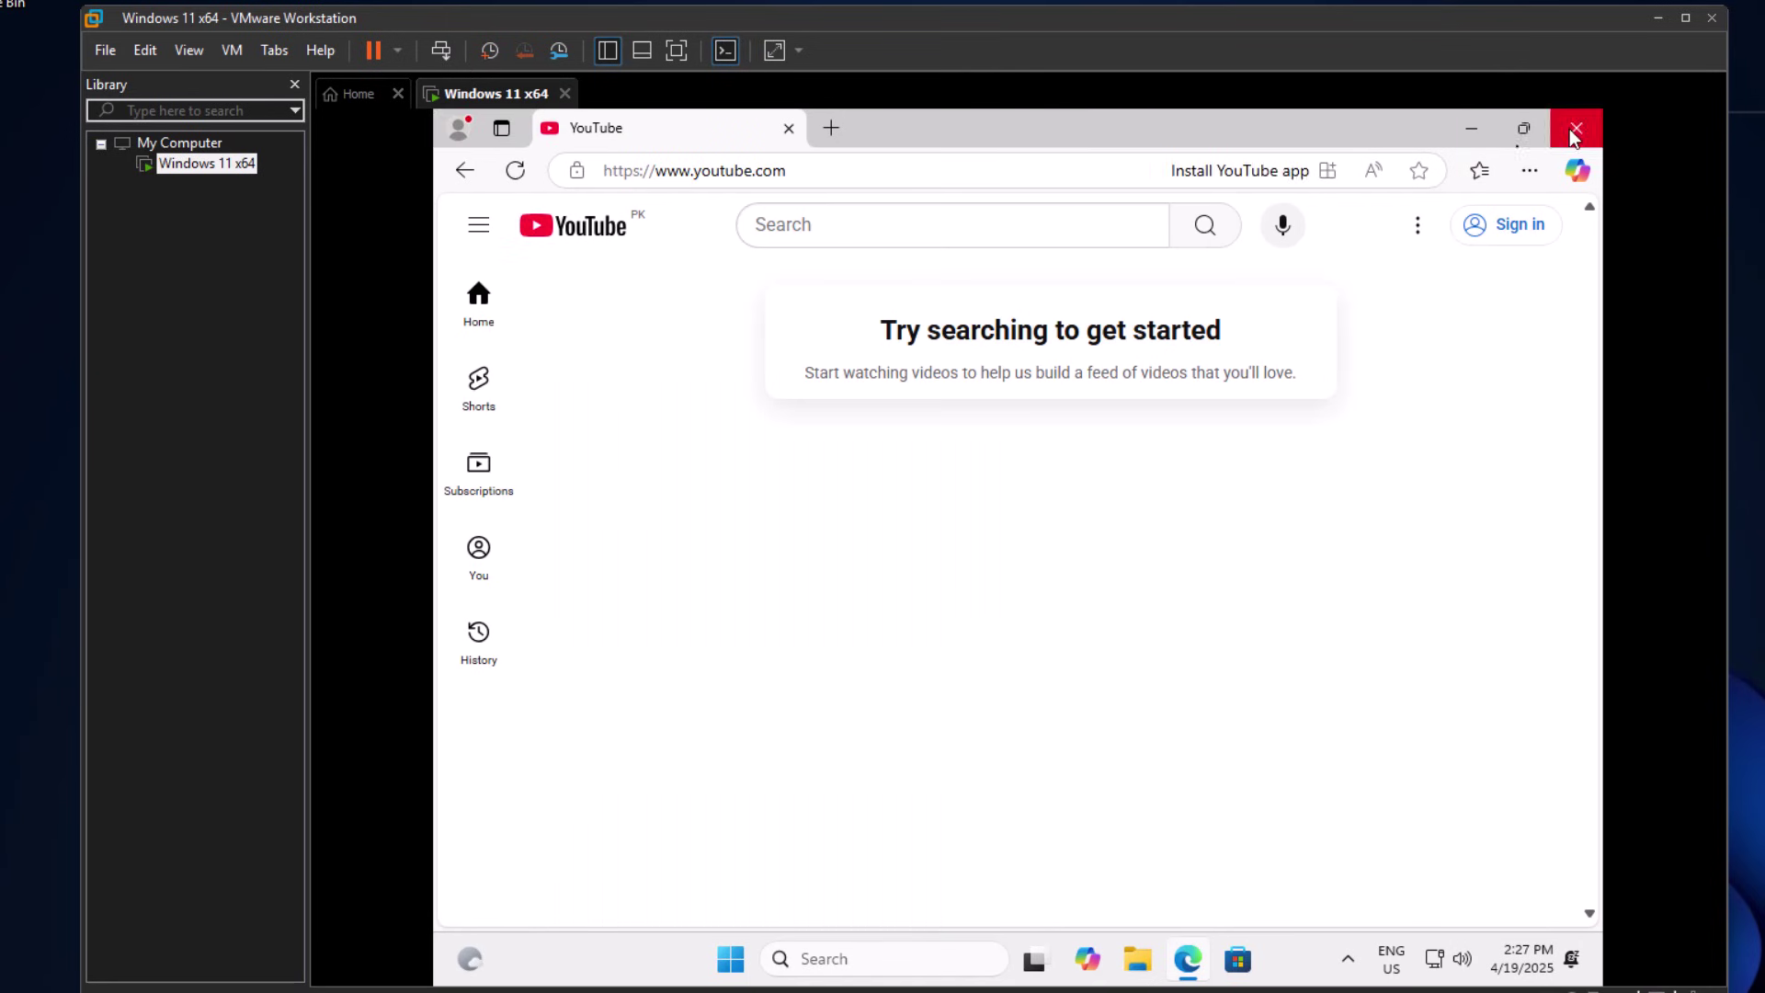
{"action": "left_click", "coordinate": [1060, 161]}
{"action": "type", "text": "goo"}
{"action": "key", "text": "Return"}
- Run winver from Start to check the Windows version (24H2), then dismiss it
{"action": "key", "text": "super"}
{"action": "type", "text": "winver"}
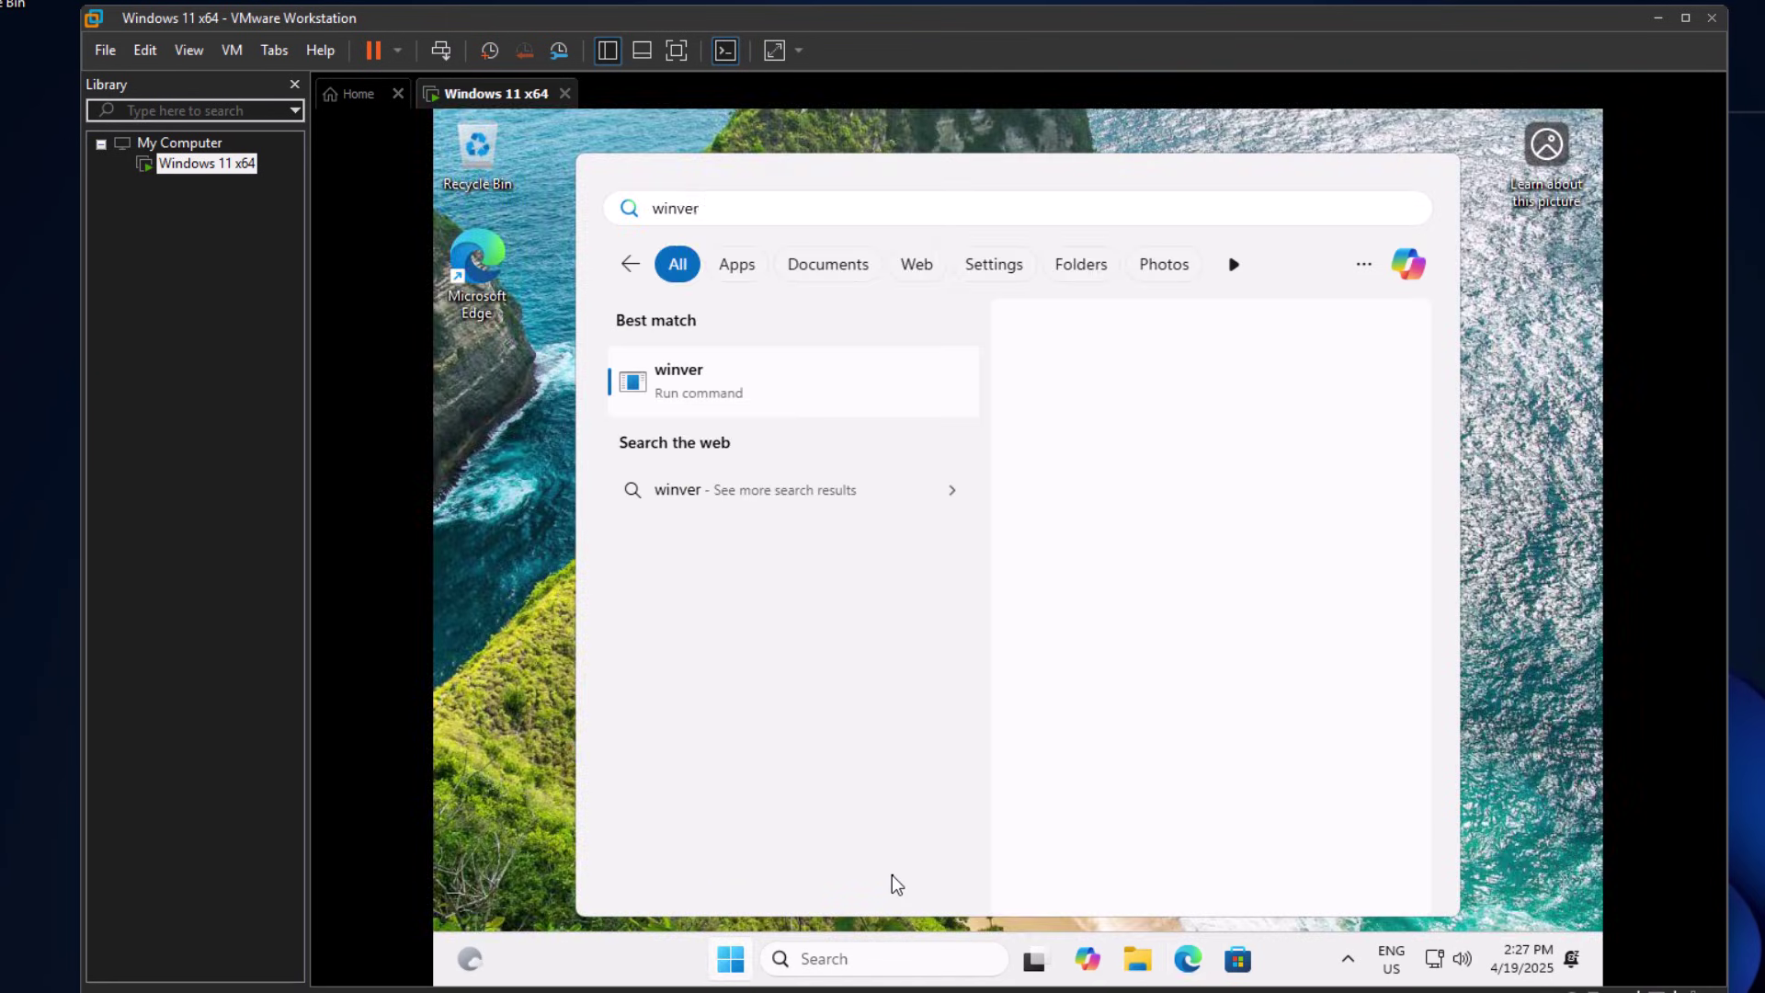
{"action": "key", "text": "Return"}
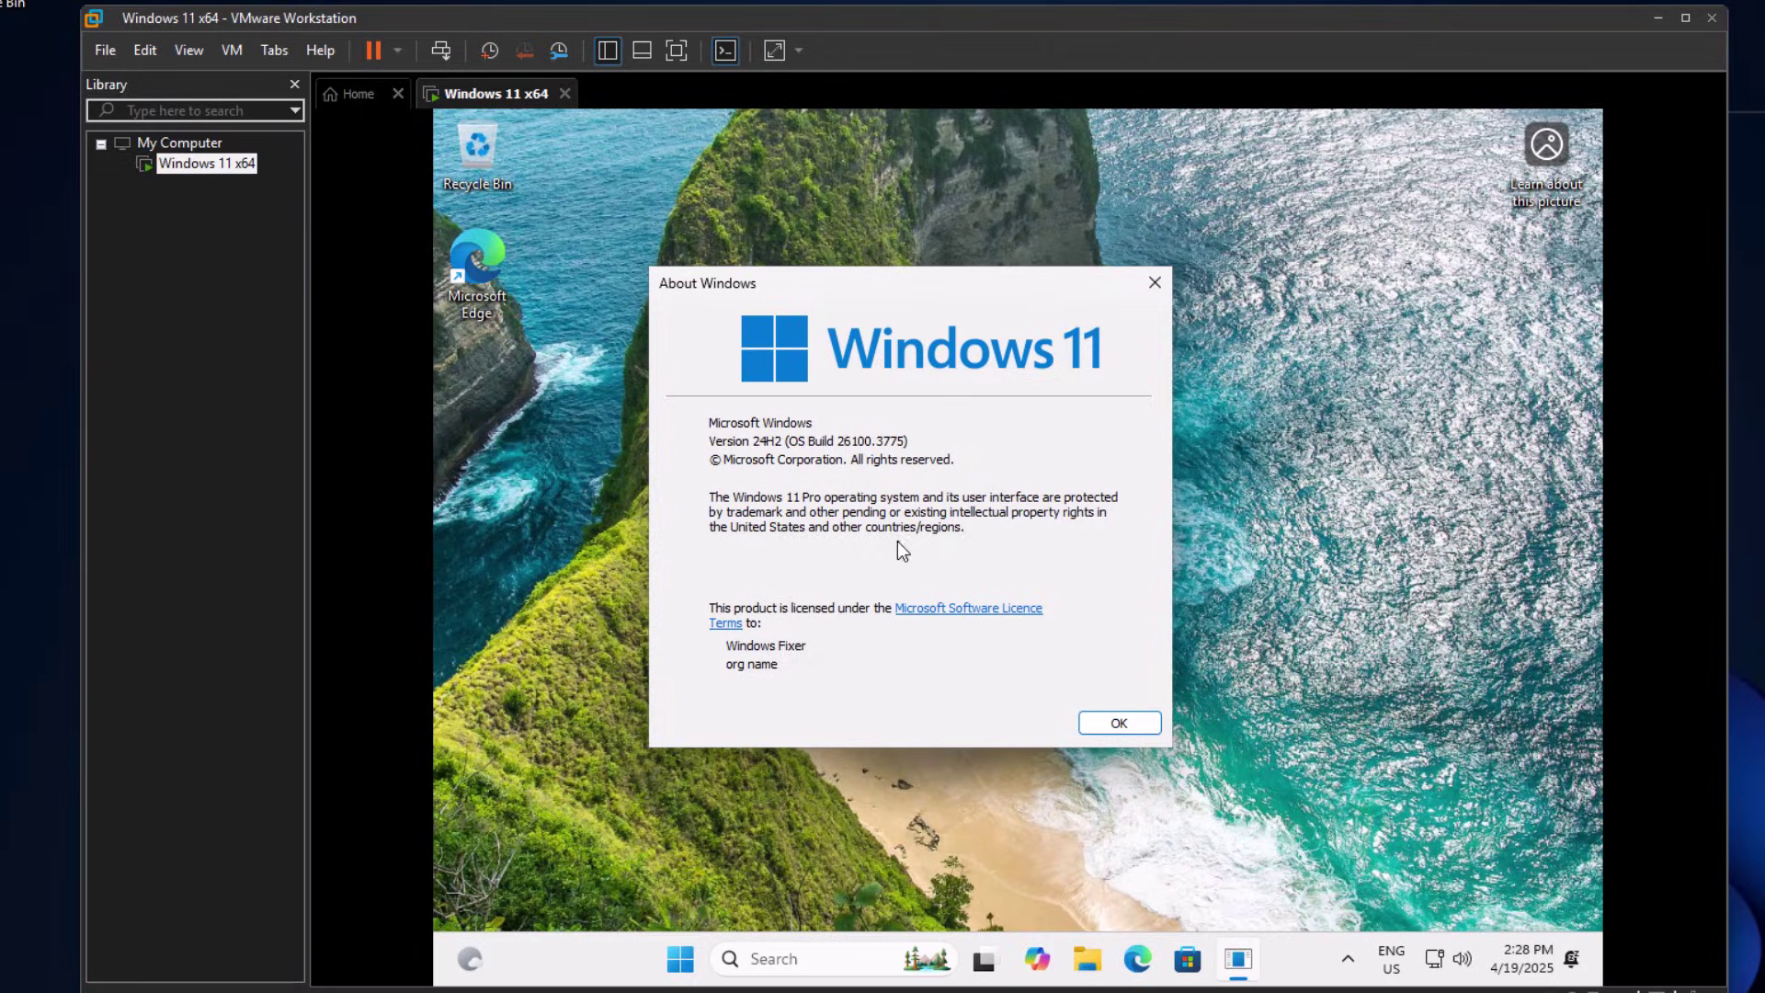
{"action": "key", "text": "Return"}
- Open Settings > Windows Update and review the four available updates
{"action": "key", "text": "super"}
{"action": "left_click", "coordinate": [1287, 363]}
{"action": "left_click", "coordinate": [616, 836]}
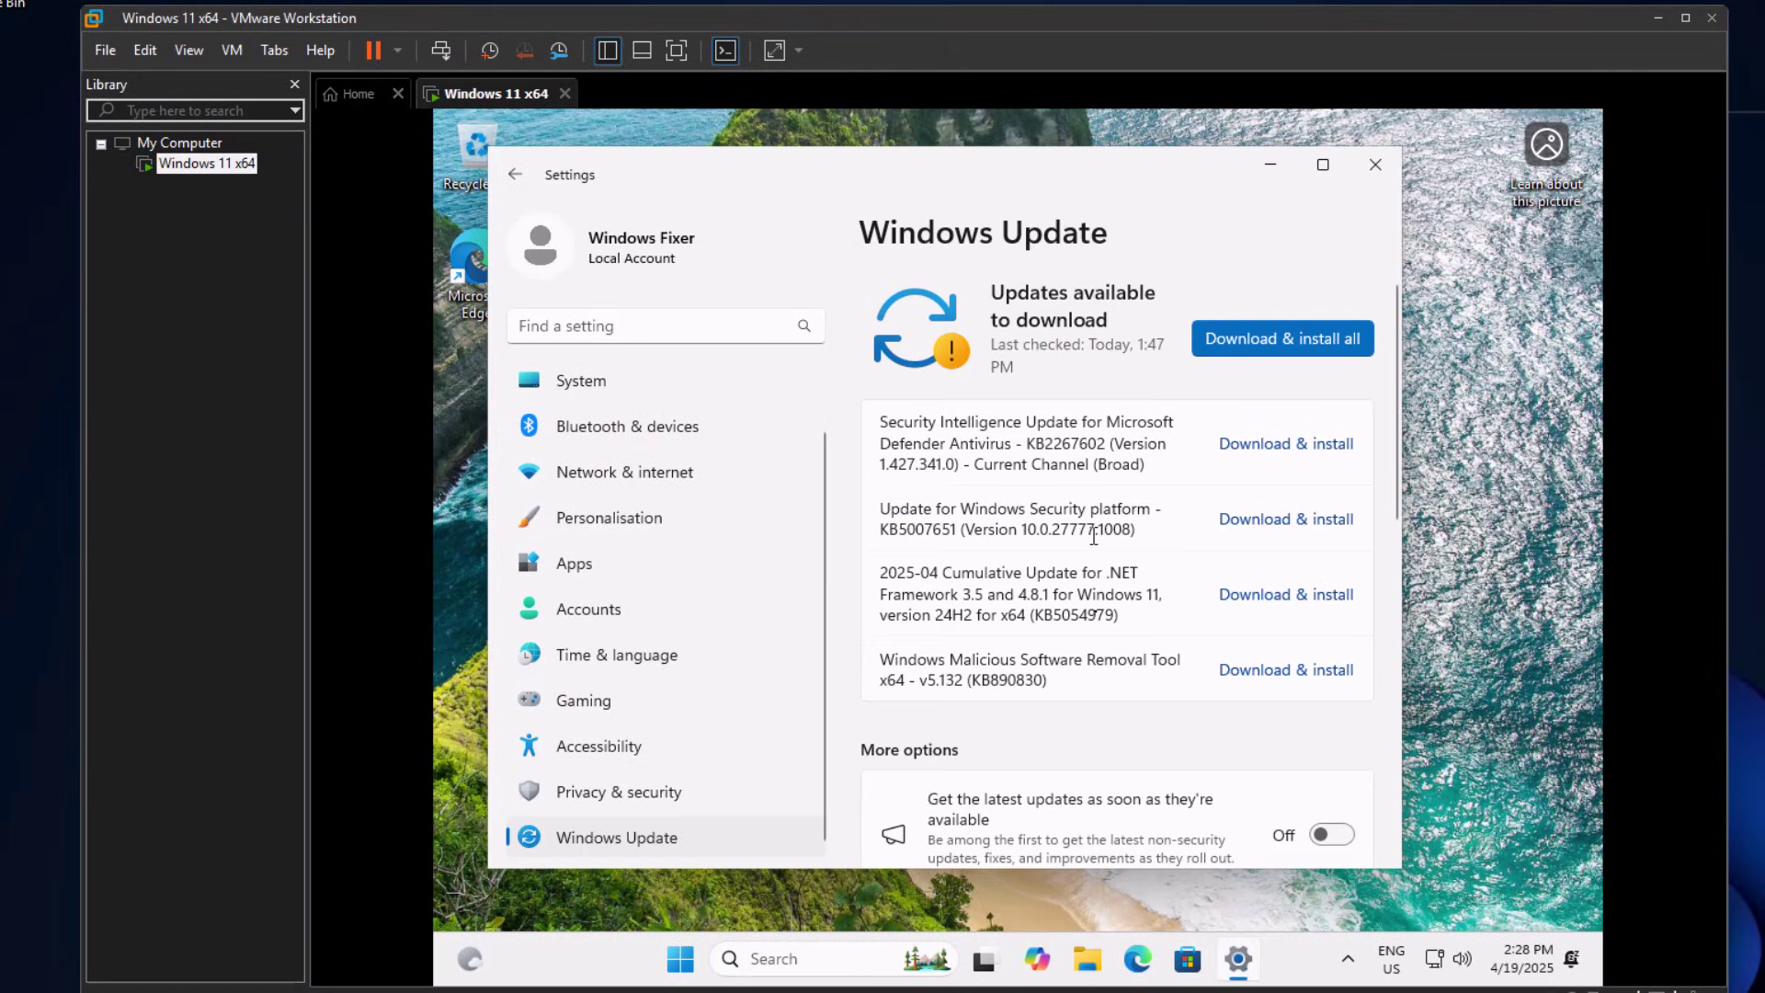
{"action": "scroll", "coordinate": [1076, 576], "scroll_direction": "down", "scroll_amount": 10}
{"action": "scroll", "coordinate": [1090, 478], "scroll_direction": "up", "scroll_amount": 9}
{"action": "scroll", "coordinate": [1053, 638], "scroll_direction": "down", "scroll_amount": 5}
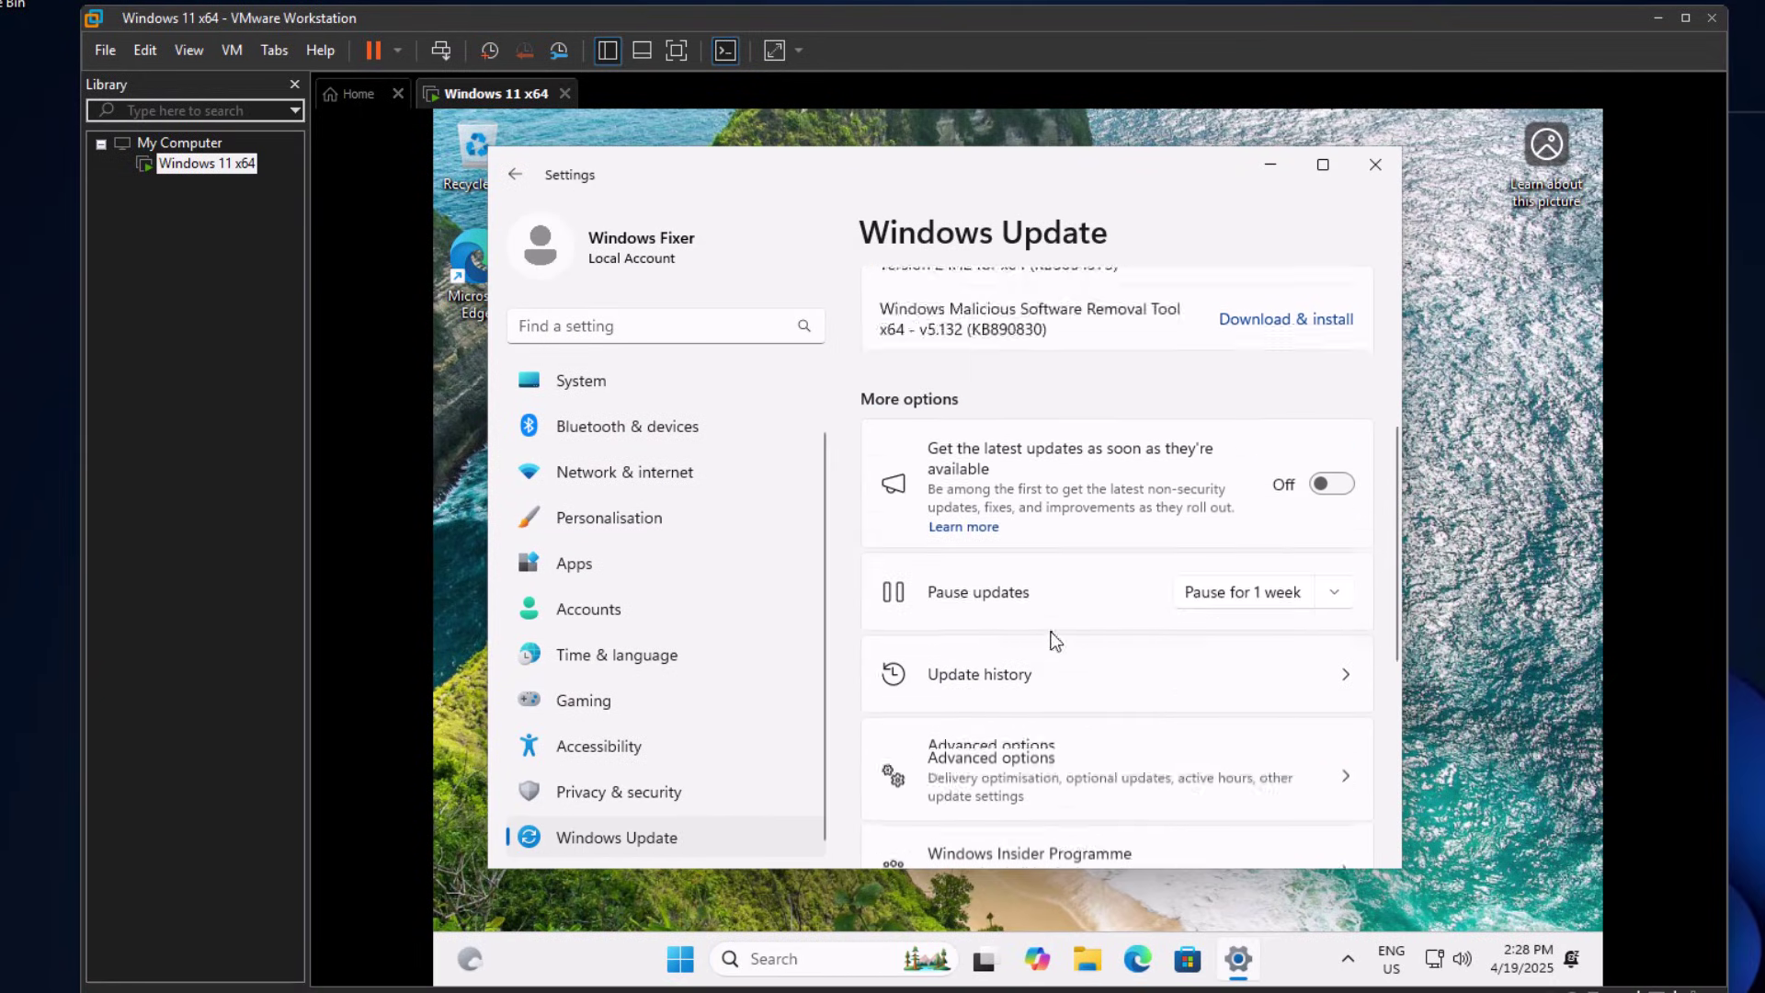
{"action": "scroll", "coordinate": [1333, 504], "scroll_direction": "down", "scroll_amount": 2}
{"action": "scroll", "coordinate": [1327, 421], "scroll_direction": "up", "scroll_amount": 5}
{"action": "scroll", "coordinate": [1253, 505], "scroll_direction": "down", "scroll_amount": 5}
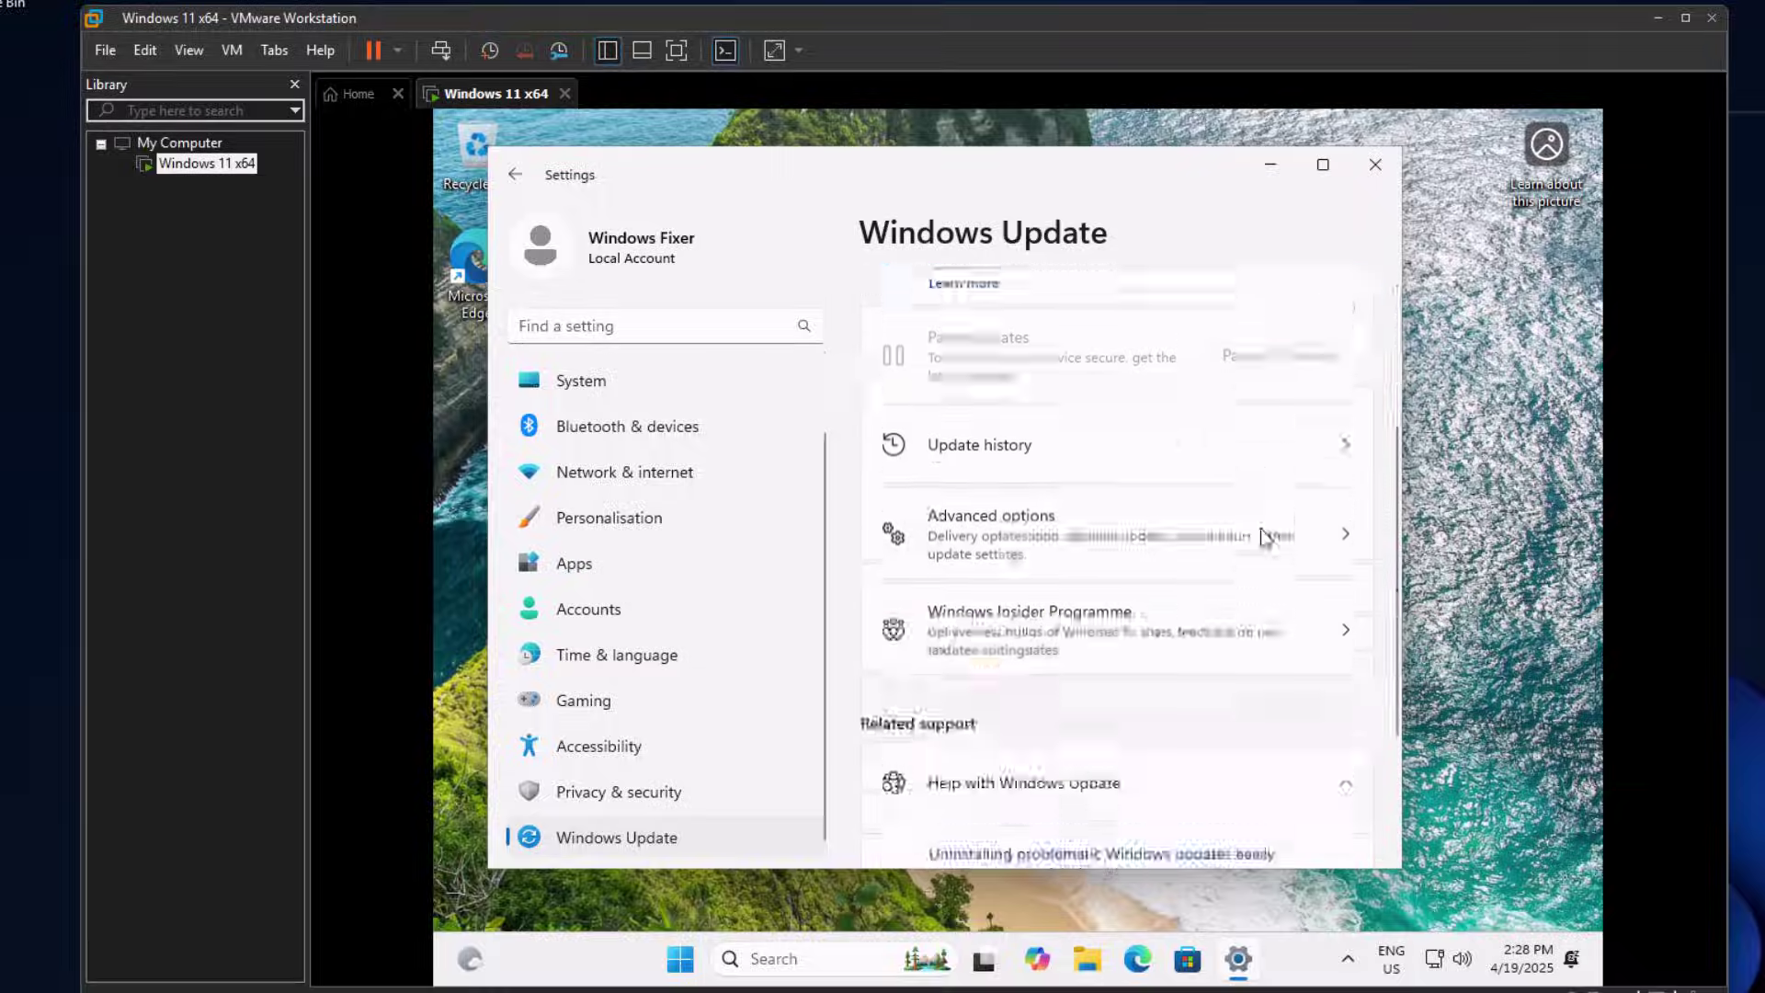